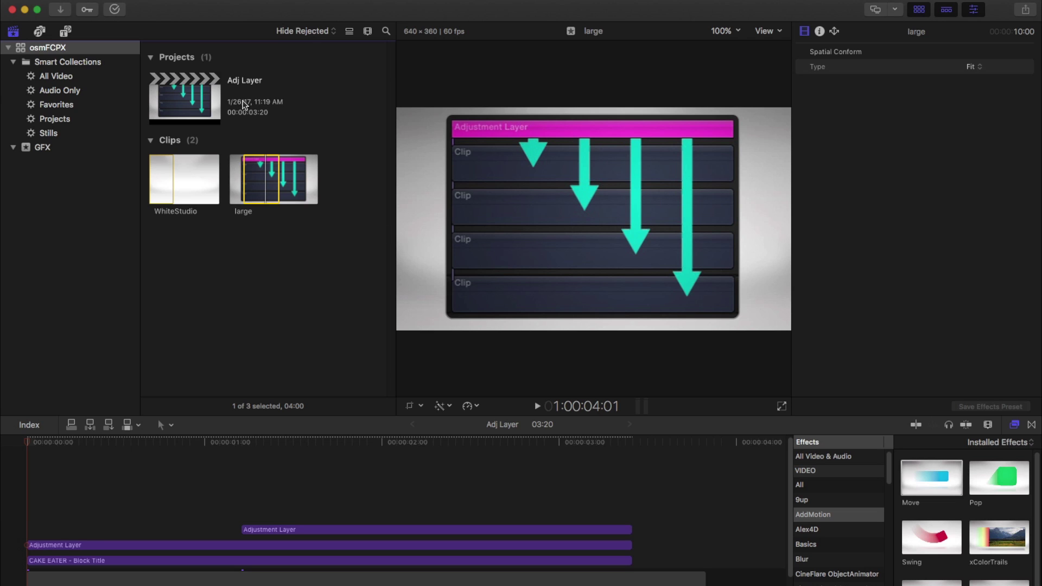
# Step: Add an AddMotion Adjustment Layer title above the timeline clips, then delete it
pyautogui.click(66, 31)
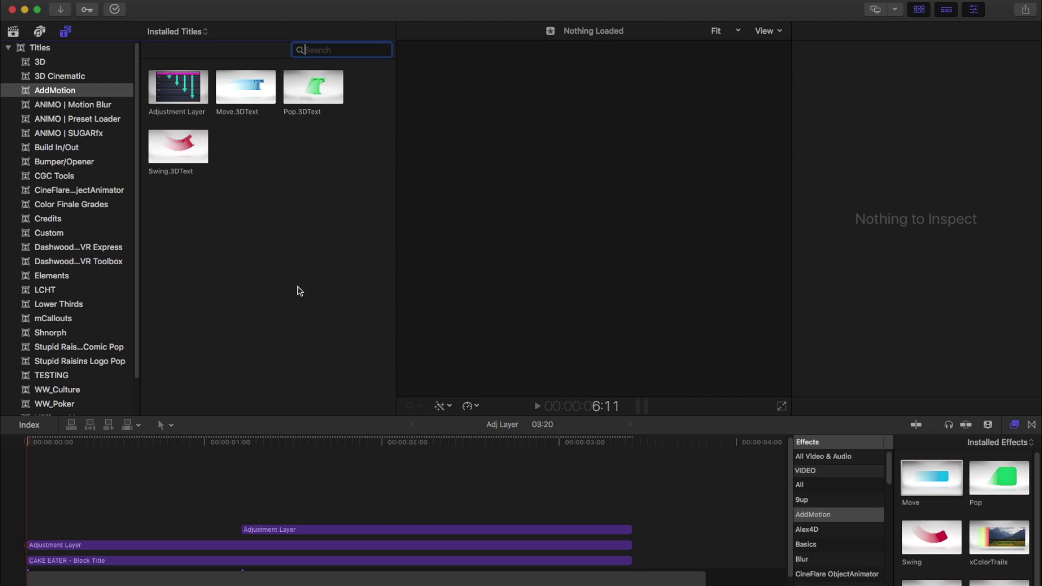
pyautogui.moveTo(178, 87); pyautogui.dragTo(234, 502)
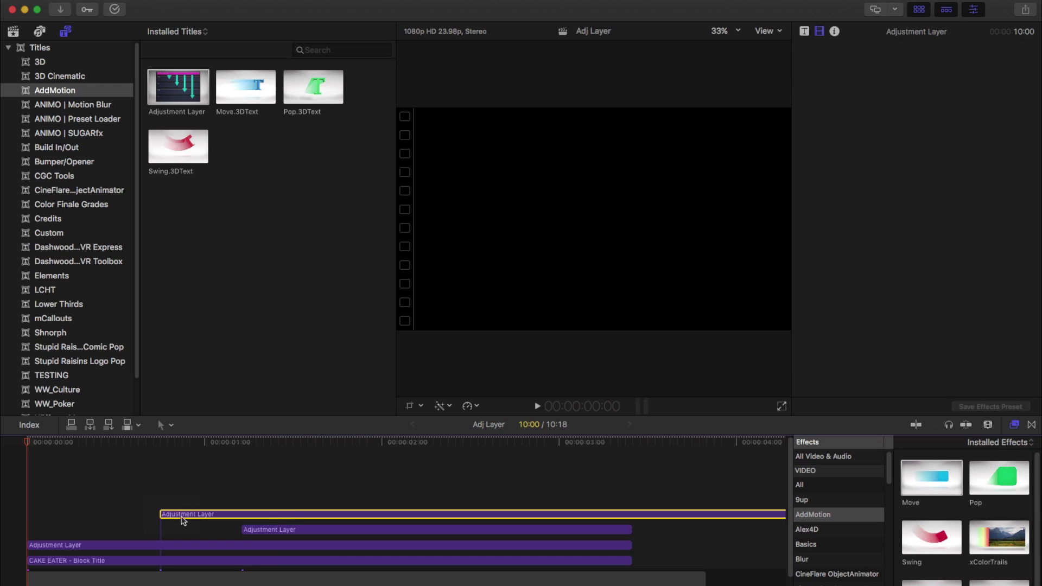
pyautogui.press('Delete')
# Step: Select both Adjustment Layer clips and turn them off with V
pyautogui.click(54, 563)
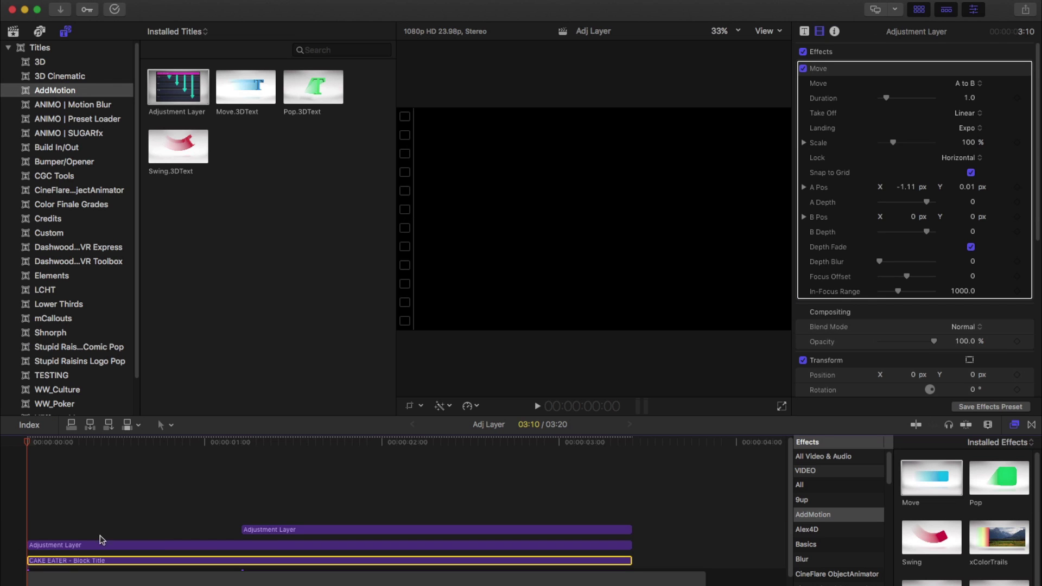
pyautogui.moveTo(158, 503); pyautogui.dragTo(286, 540)
pyautogui.moveTo(205, 507); pyautogui.dragTo(271, 547)
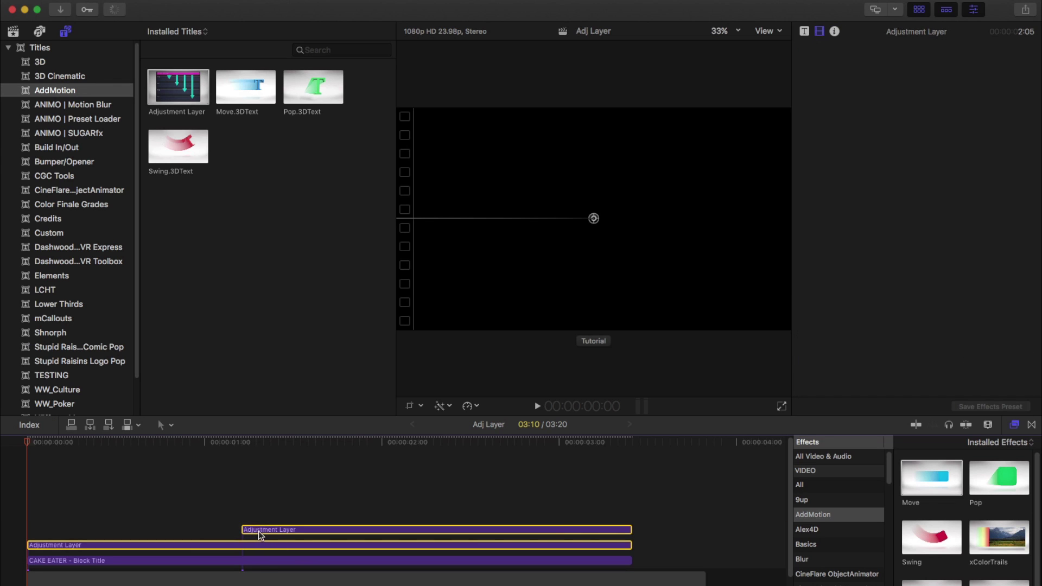
pyautogui.press('v')
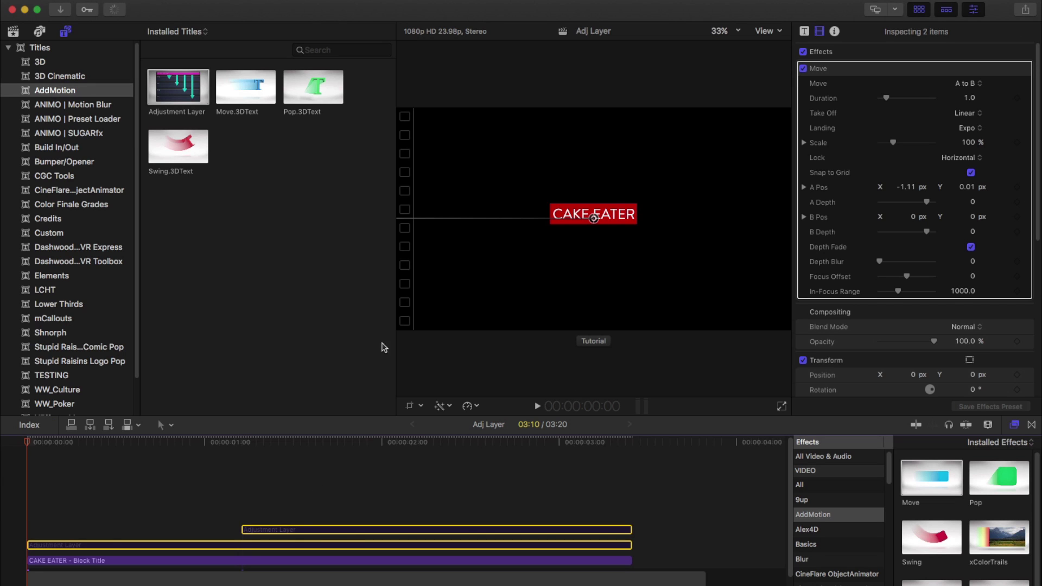
pyautogui.click(30, 561)
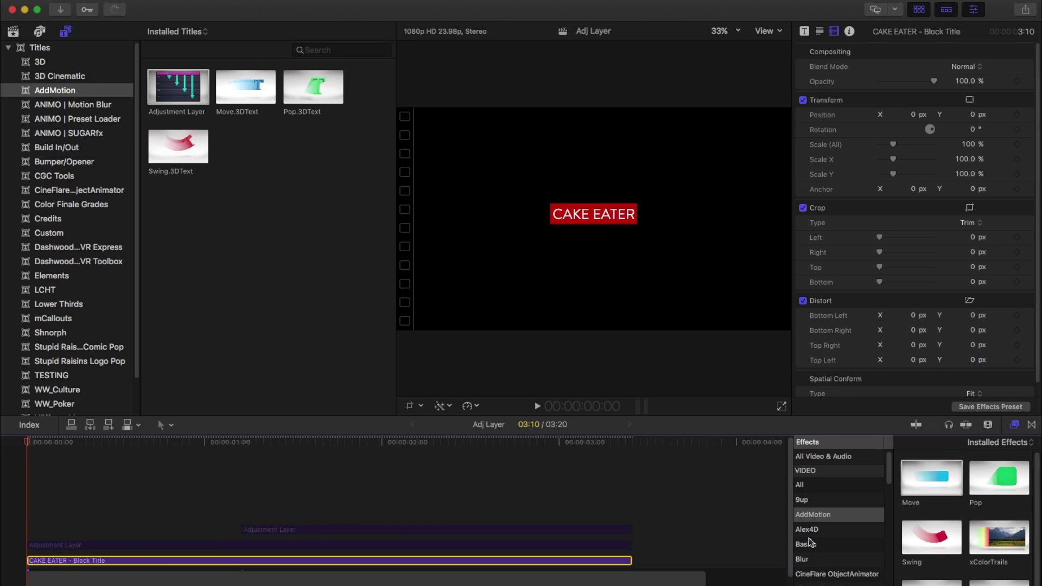
pyautogui.press('8')
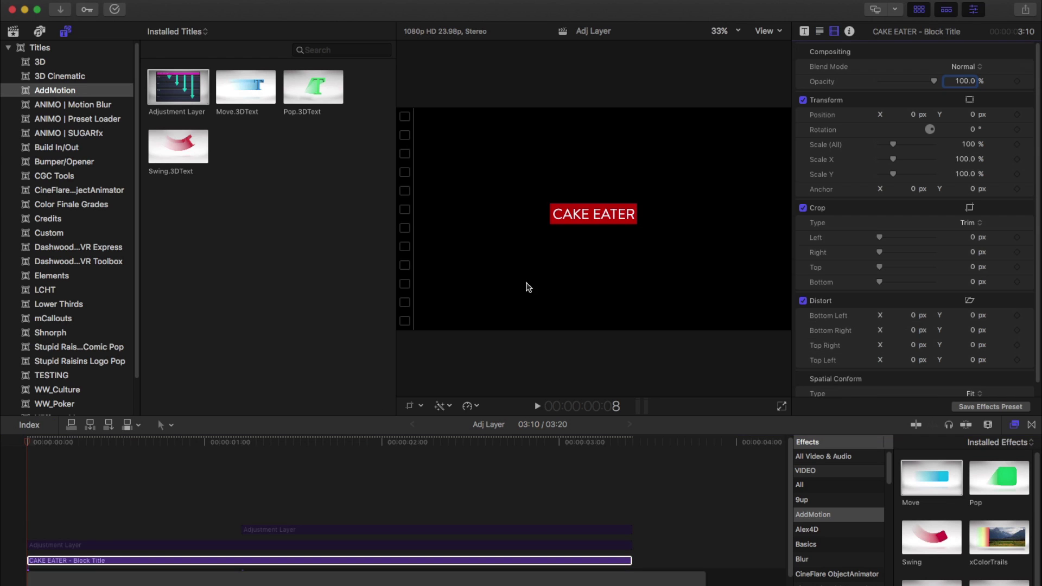
pyautogui.click(90, 545)
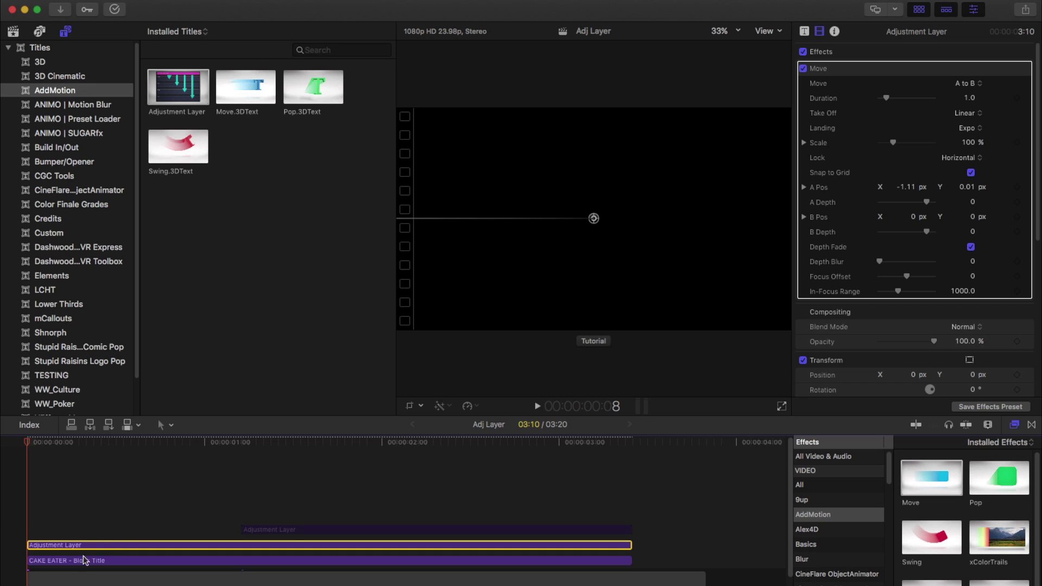
pyautogui.moveTo(814, 86)
# Step: Preview the title animation from several playhead positions
pyautogui.press('space')
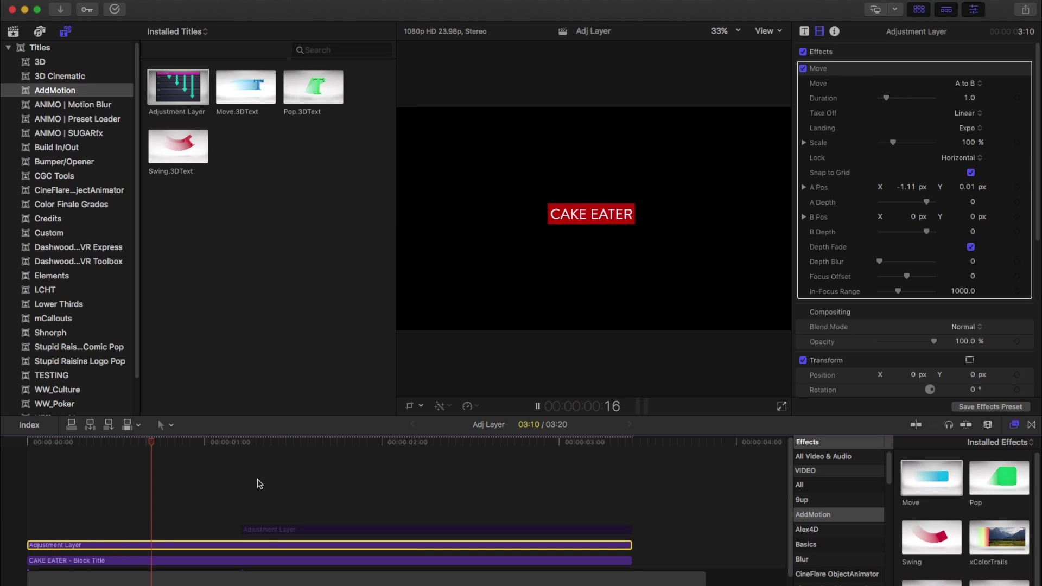
pyautogui.click(142, 443)
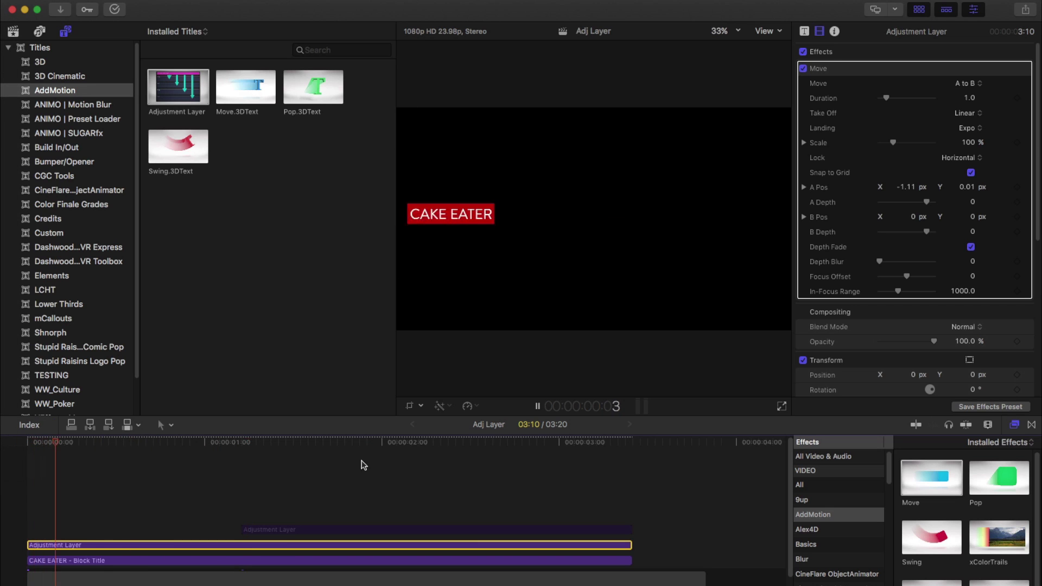
pyautogui.press('space')
pyautogui.press('space')
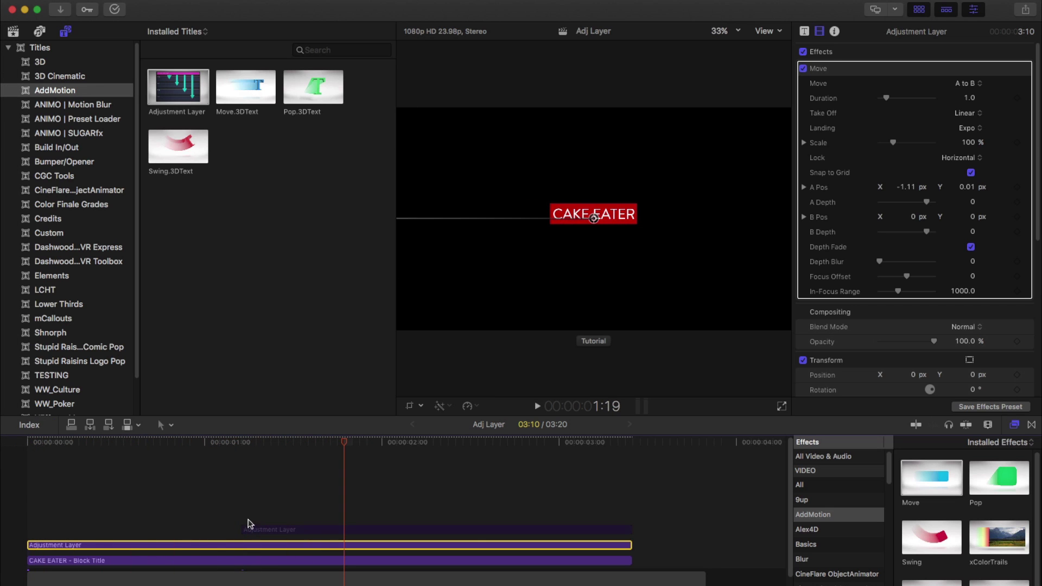
pyautogui.click(249, 528)
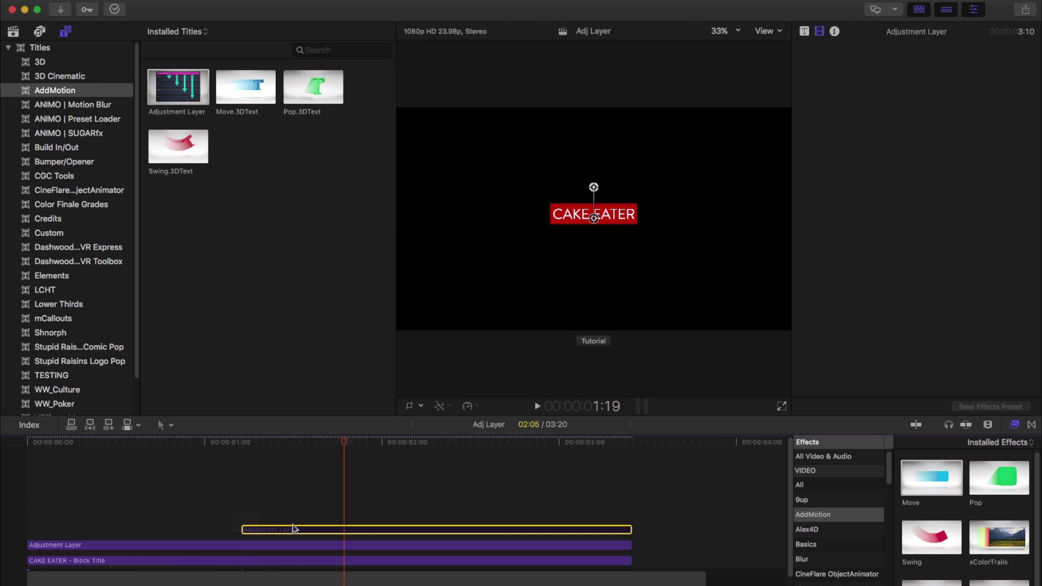
pyautogui.click(240, 443)
pyautogui.press('space')
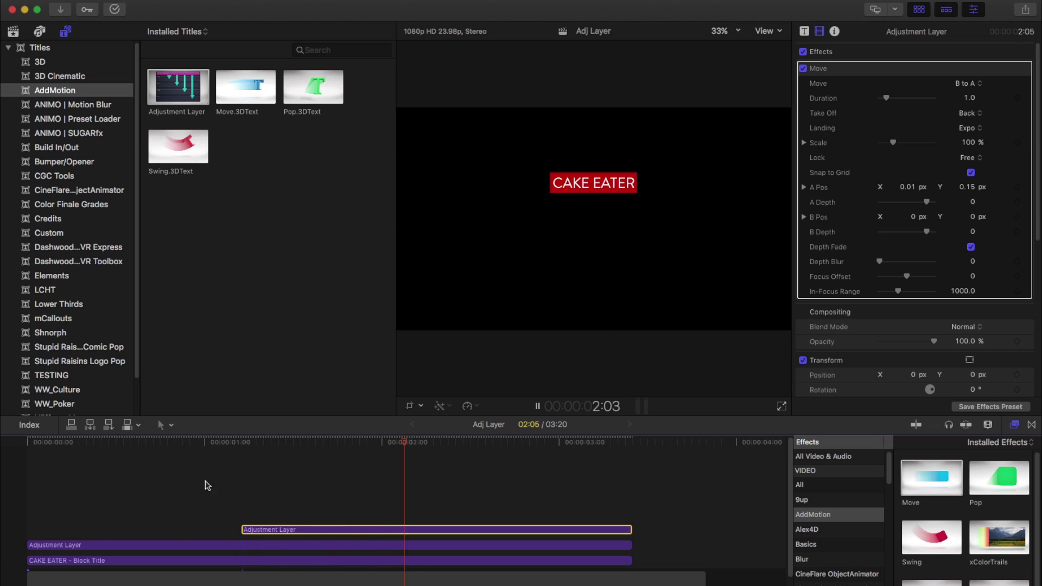
pyautogui.press('space')
# Step: Replay from the start and Option-drag a duplicate CAKE EATER title onto a new lane
pyautogui.press('Home')
pyautogui.press('space')
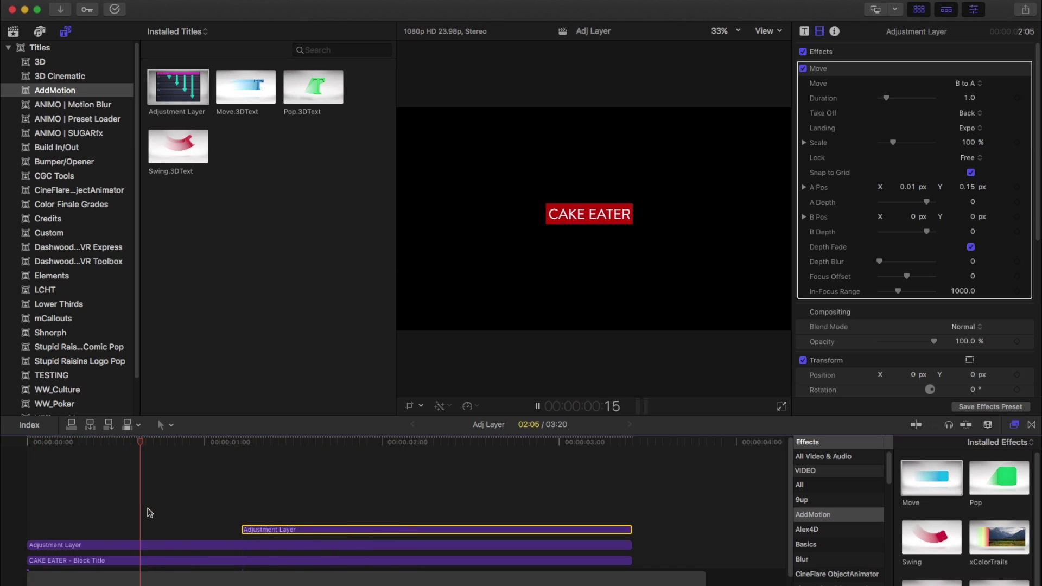
pyautogui.press('space')
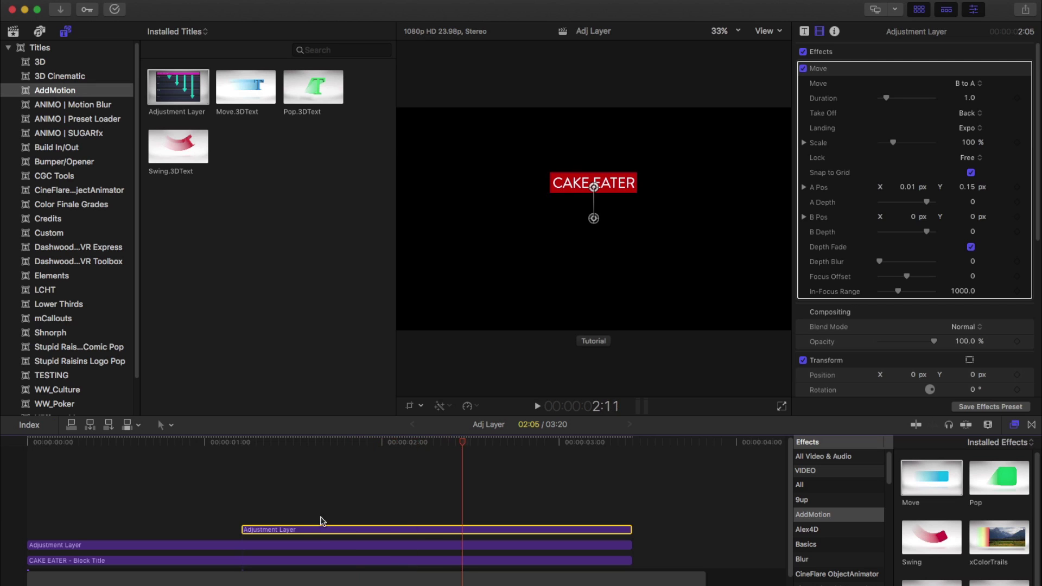
pyautogui.click(325, 536)
pyautogui.moveTo(143, 567); pyautogui.dragTo(162, 548)
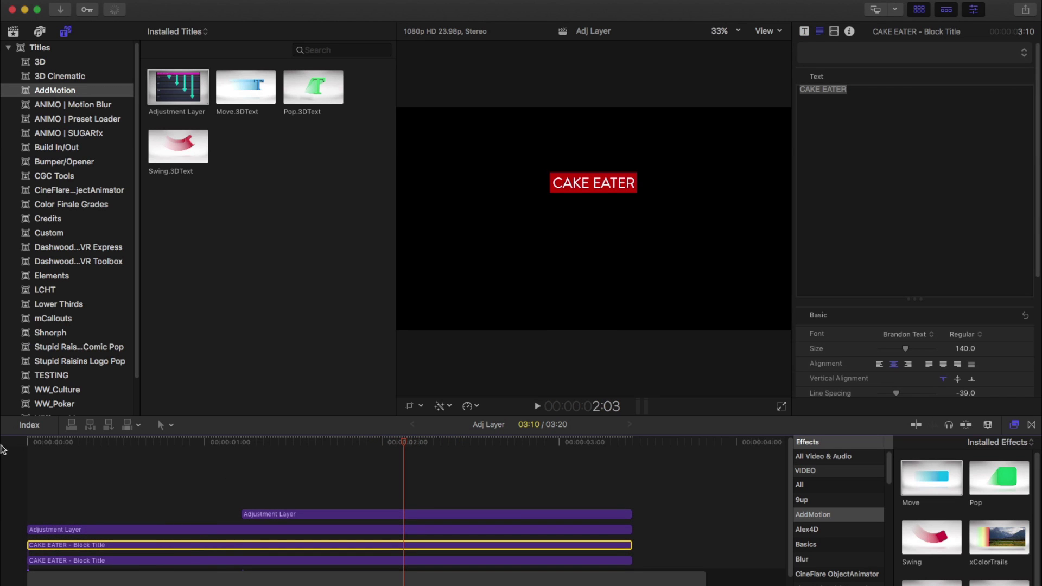
# Step: Move the duplicate CAKE EATER title down and right in the Viewer and play both titles
pyautogui.click(348, 514)
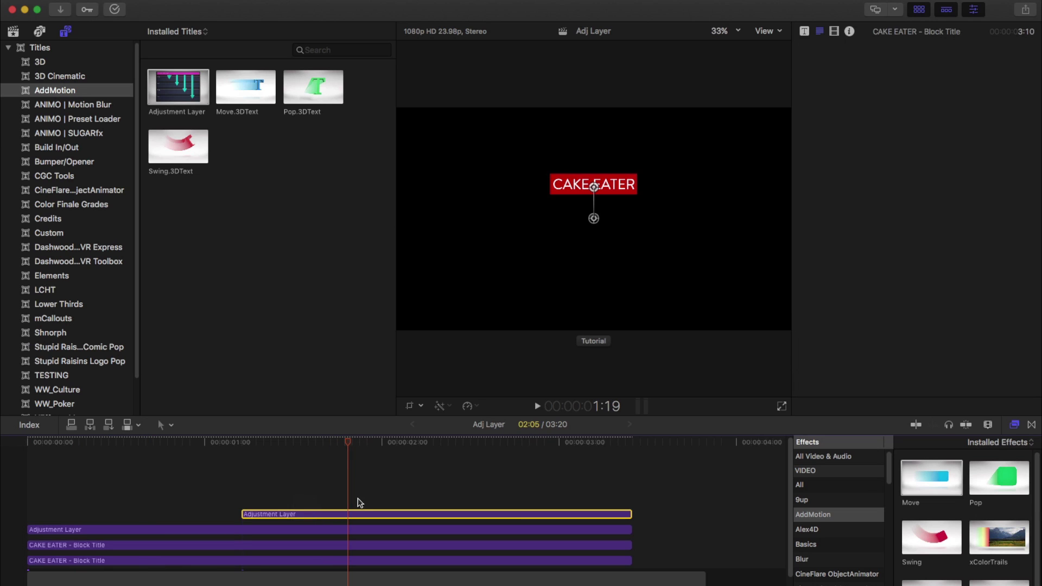
pyautogui.click(376, 546)
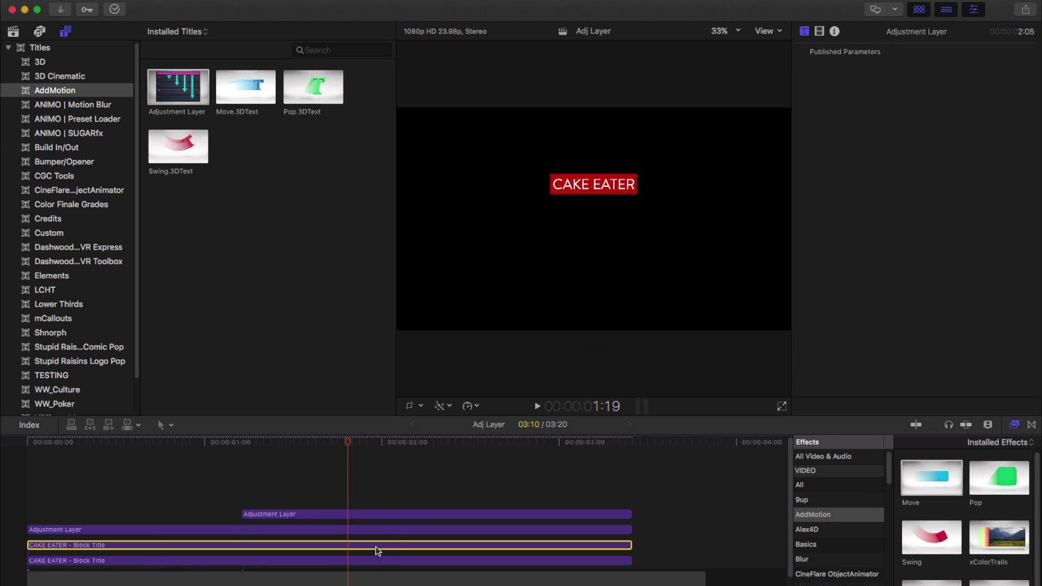
pyautogui.moveTo(593, 219); pyautogui.dragTo(601, 304)
pyautogui.click(241, 444)
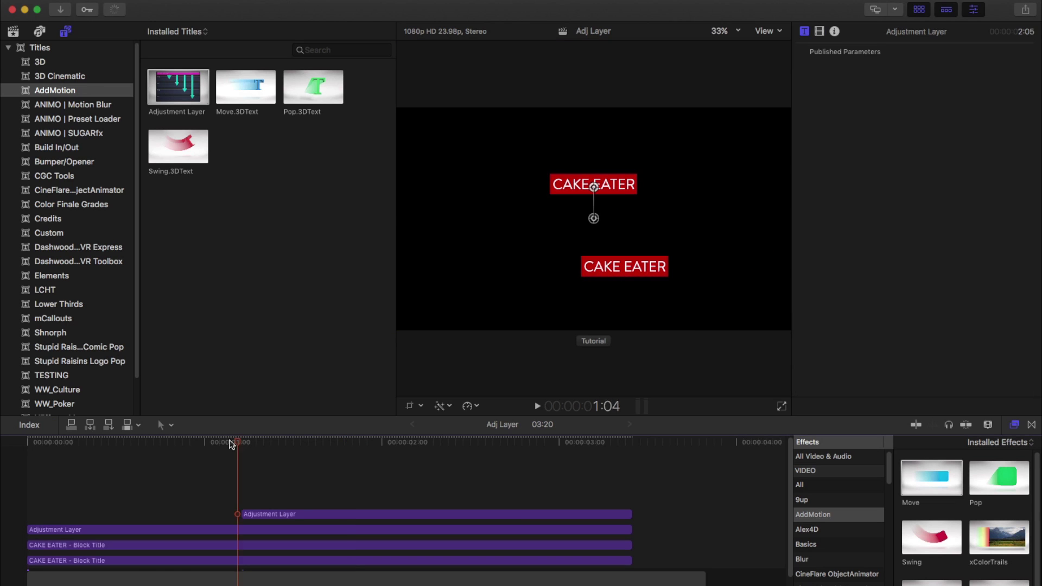
pyautogui.press('Home')
pyautogui.press('space')
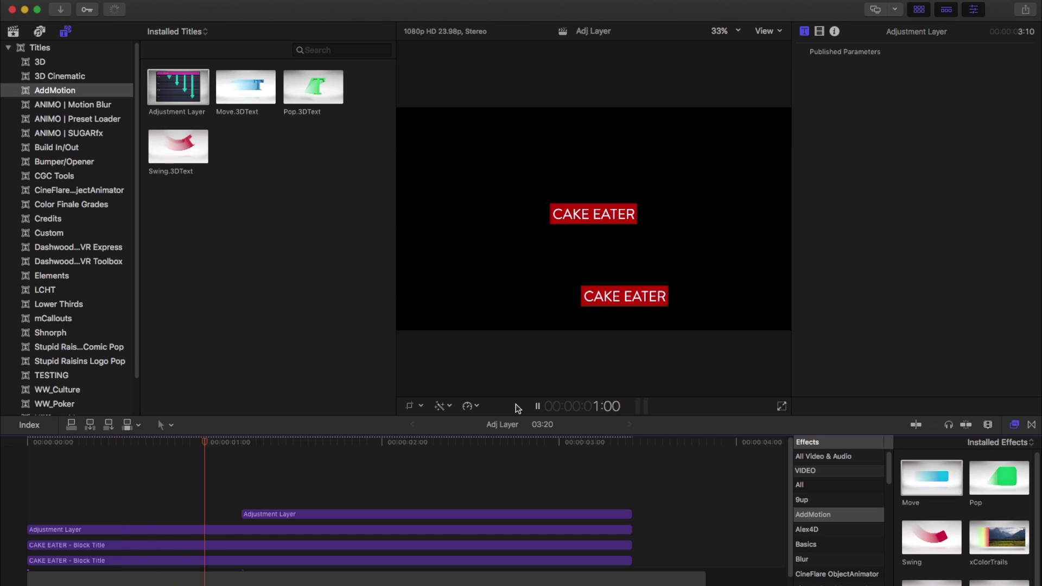
pyautogui.press('space')
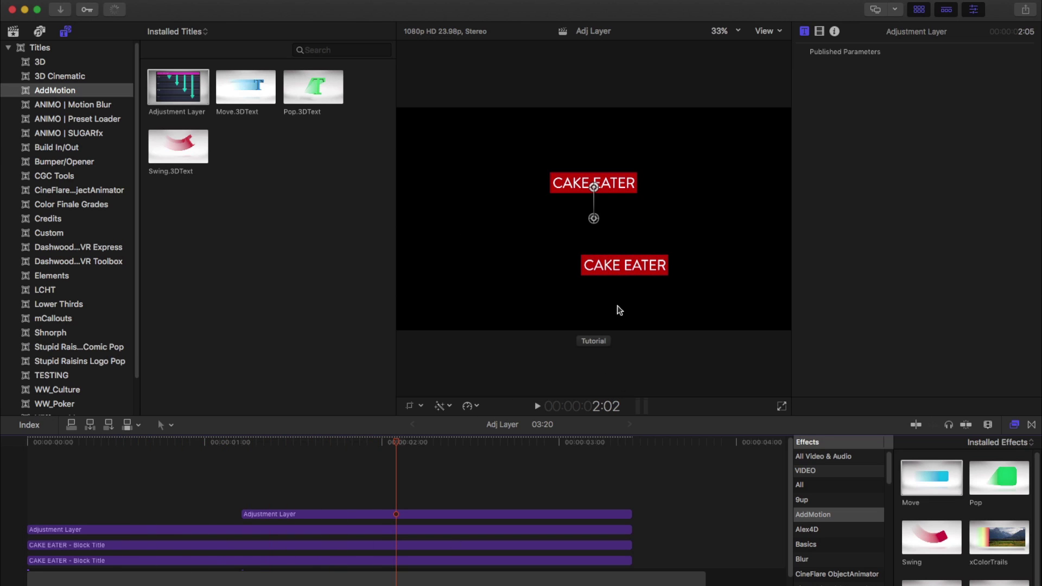
# Step: Delete the duplicate title, replay the animation, and show the library's clips again
pyautogui.click(179, 554)
pyautogui.click(178, 543)
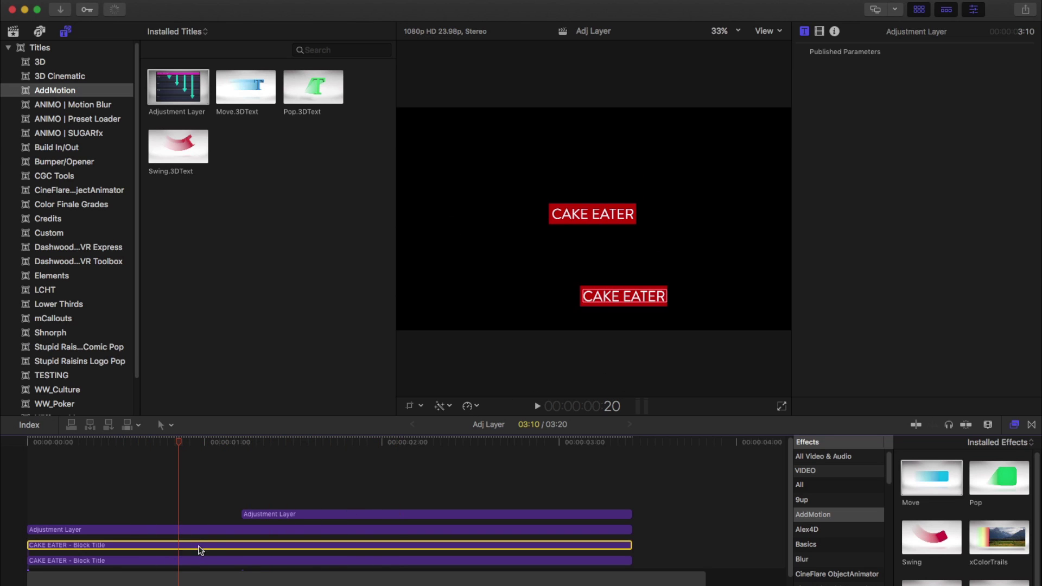
pyautogui.press('BackSpace')
pyautogui.press('Home')
pyautogui.press('space')
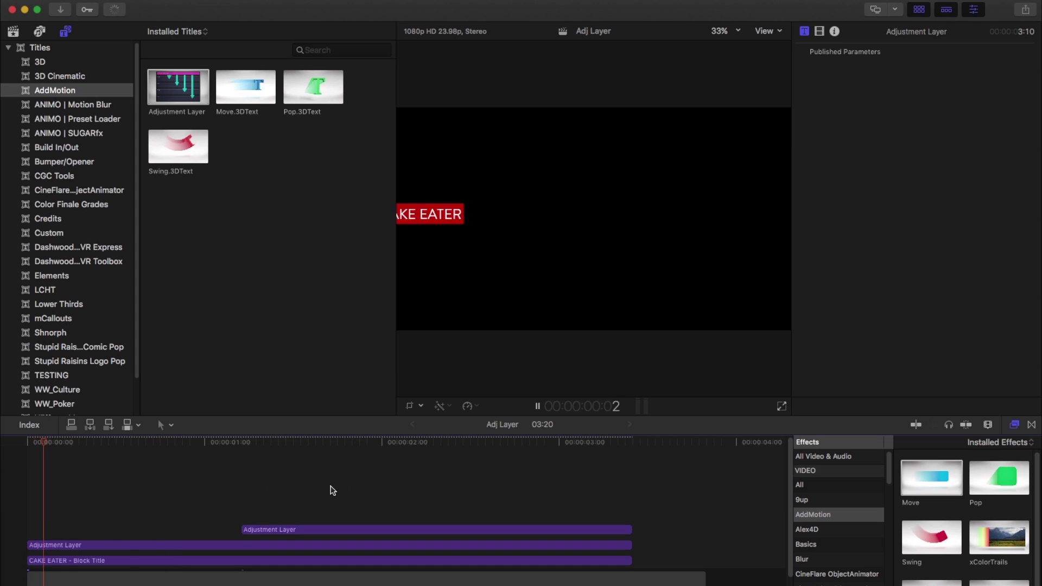
pyautogui.press('space')
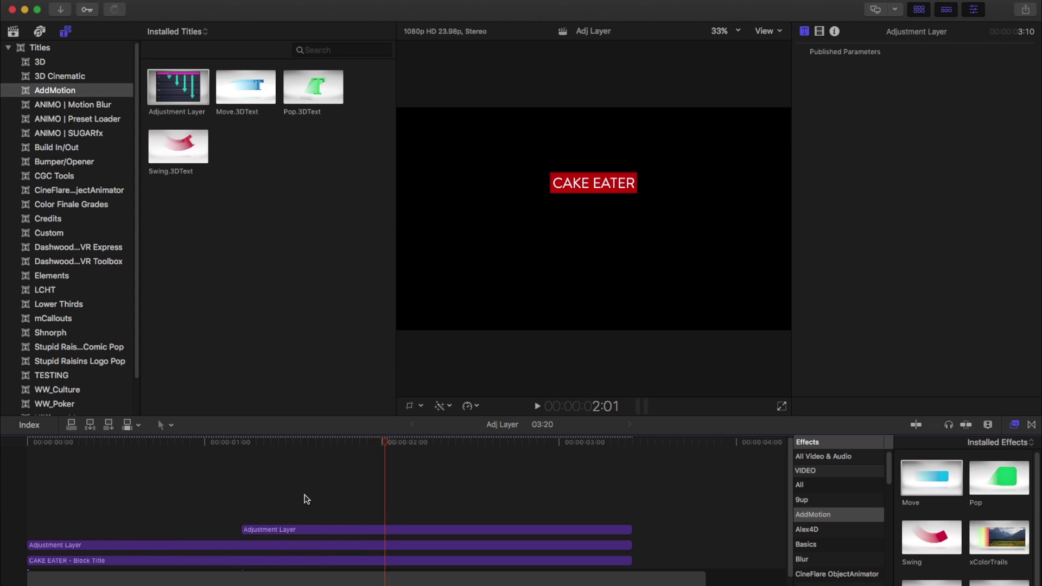
pyautogui.click(14, 32)
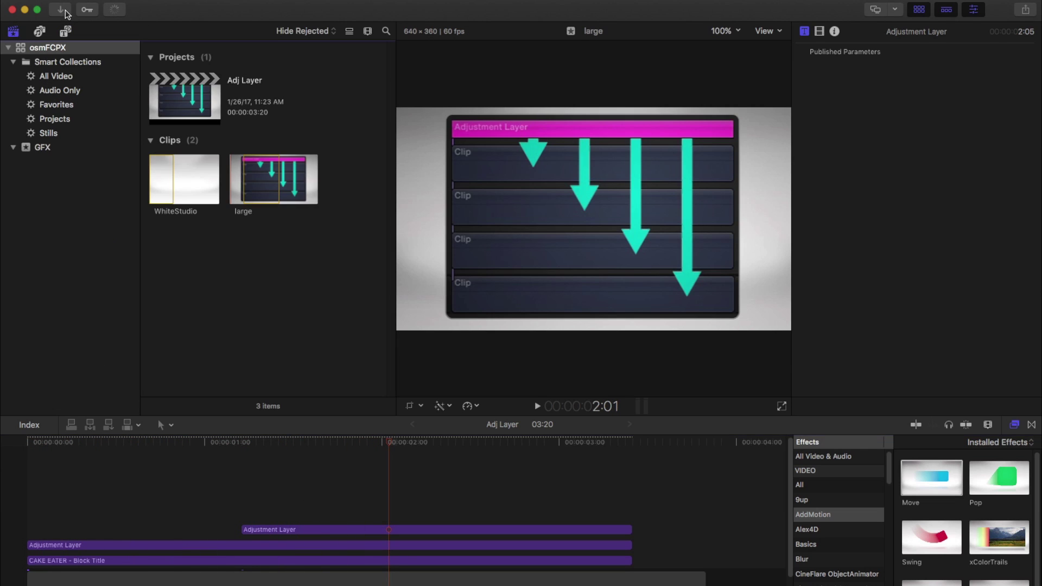
# Step: Connect the WhiteStudio clip beneath the stack and play over the white background
pyautogui.click(214, 190)
pyautogui.press('super+4')
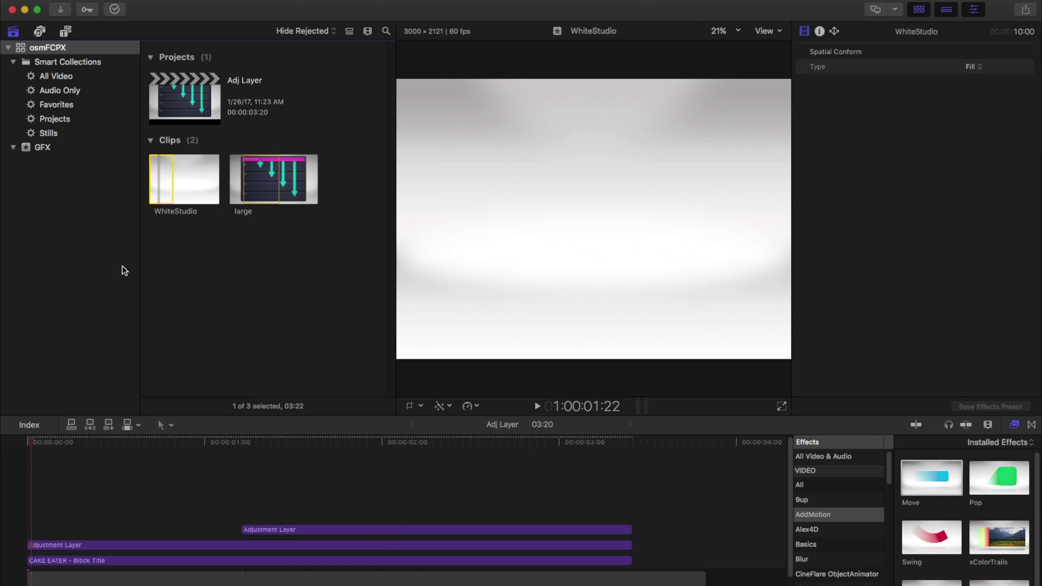
pyautogui.press('q')
pyautogui.rightClick(83, 499)
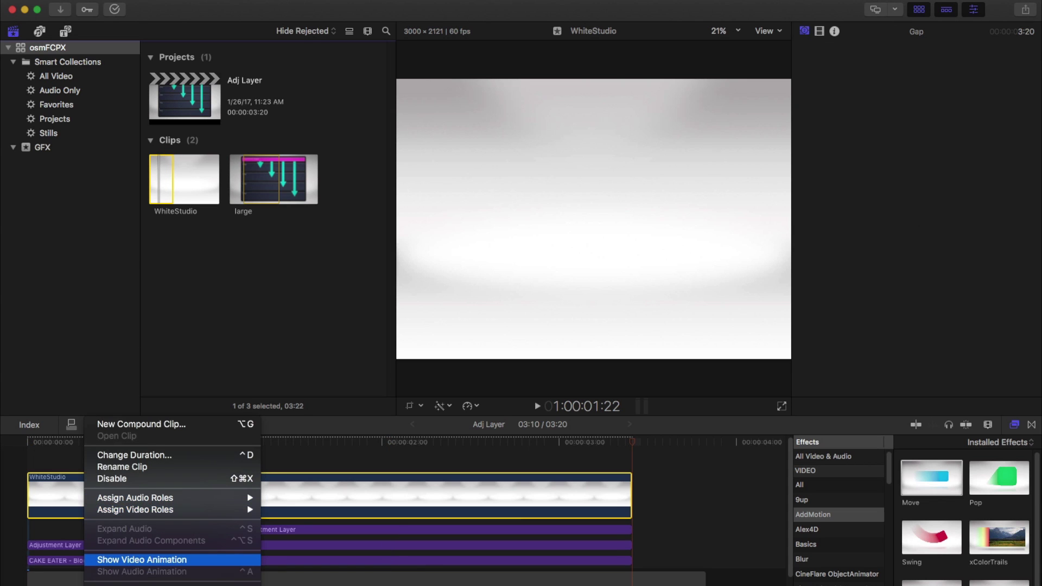
pyautogui.click(153, 513)
pyautogui.press('BackSpace')
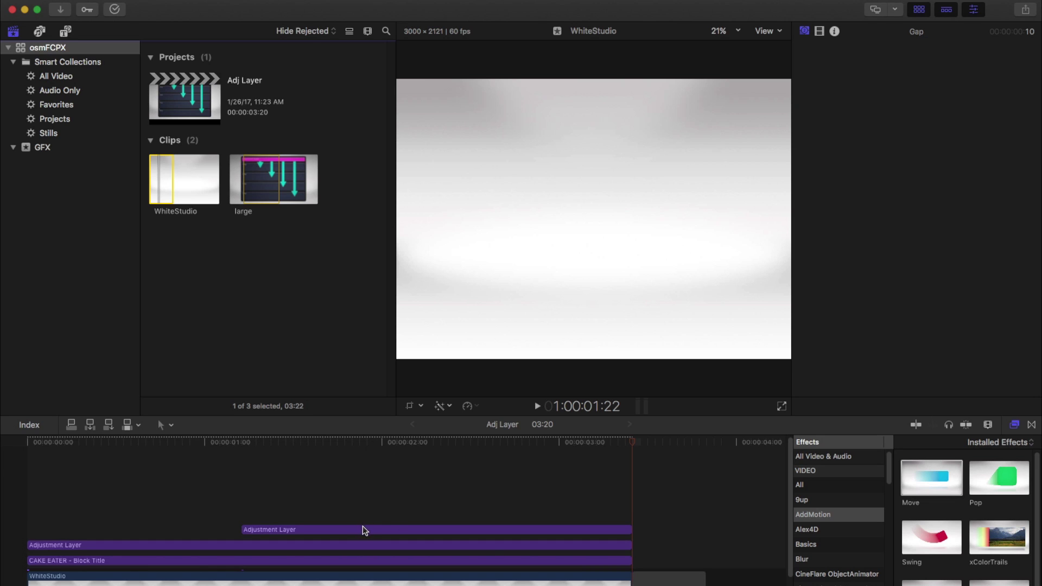
pyautogui.click(42, 507)
pyautogui.press('space')
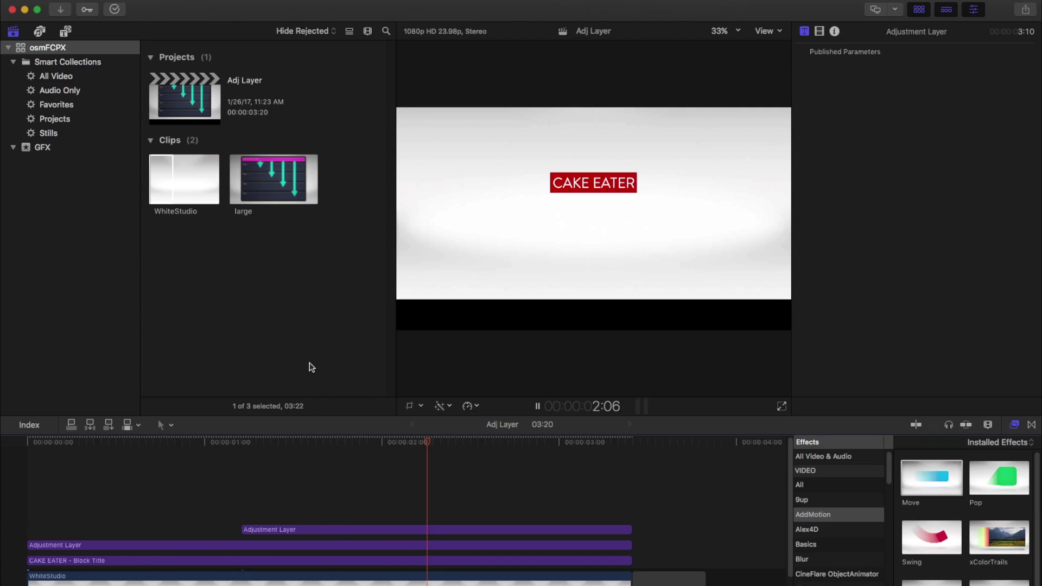
pyautogui.press('space')
# Step: Combine both adjustment layers and the title into the Adj Layer Clip compound clip
pyautogui.moveTo(256, 506); pyautogui.dragTo(287, 545)
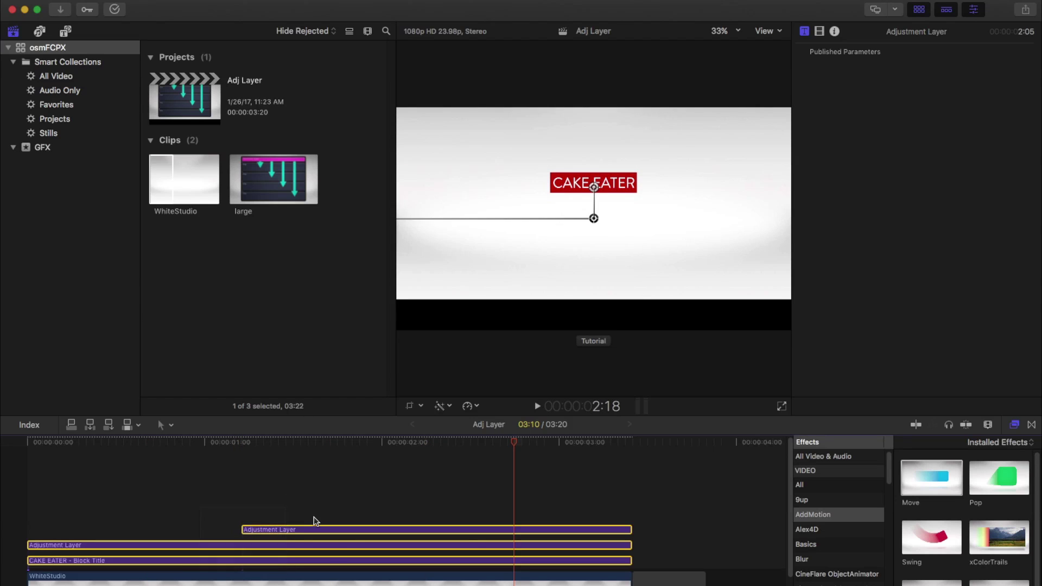
pyautogui.hotkey('alt', 'g')
pyautogui.press('Return')
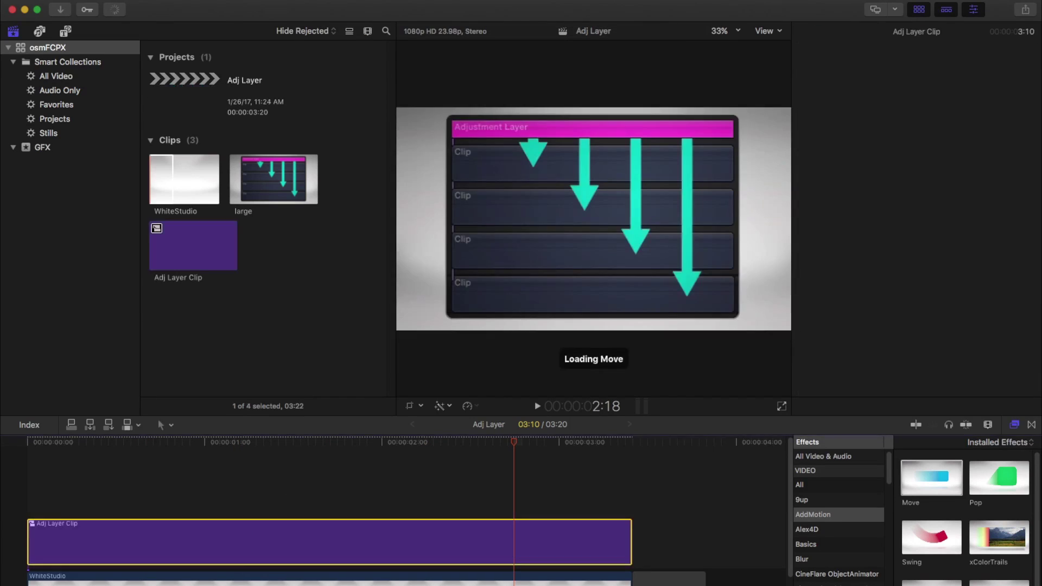
# Step: Play the edit, open Adj Layer Clip to inspect it, then split it back into separate clips
pyautogui.press('Home')
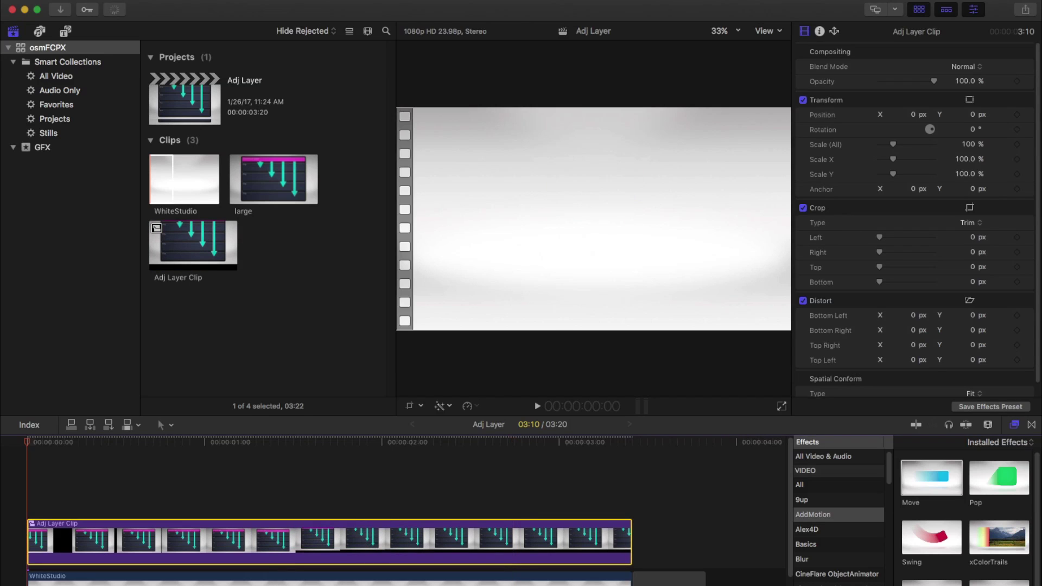
pyautogui.press('space')
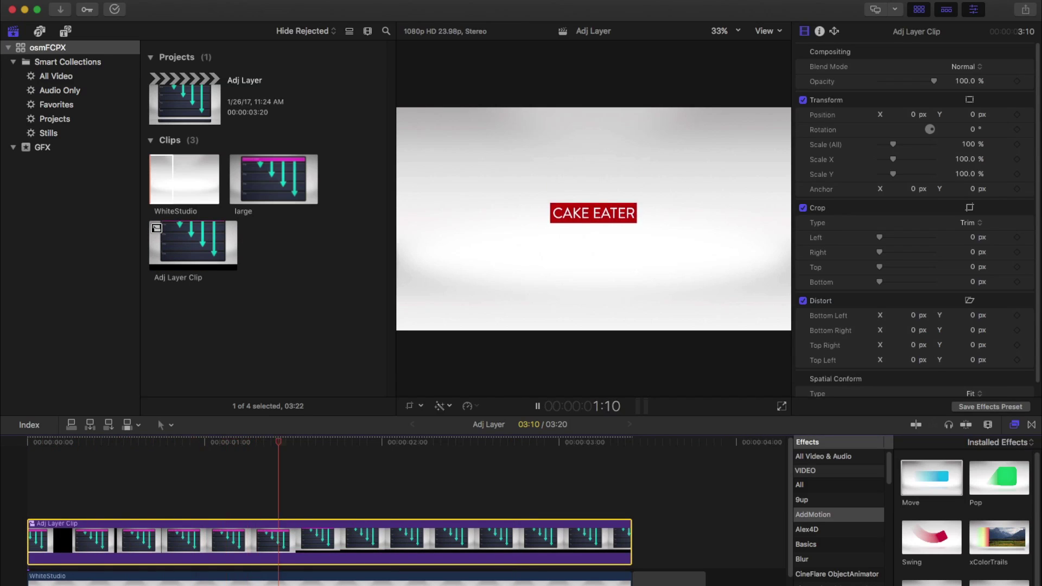
pyautogui.press('space')
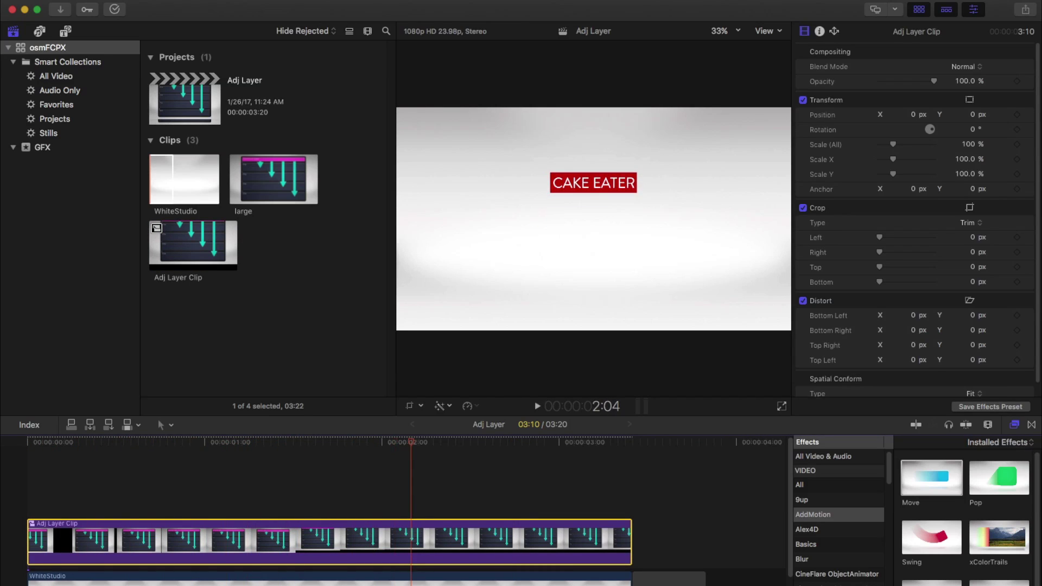
pyautogui.doubleClick(41, 517)
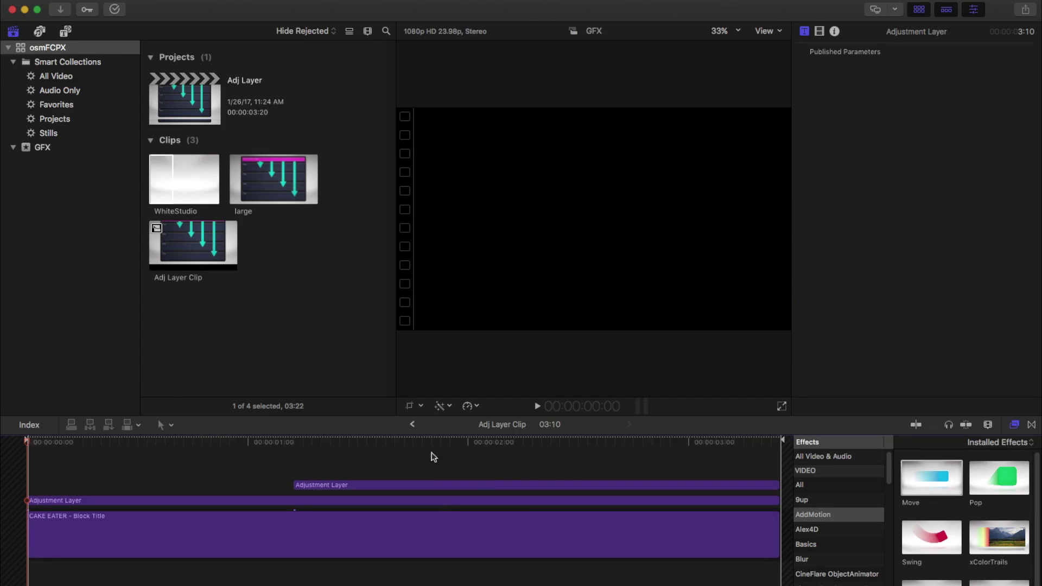
pyautogui.click(412, 424)
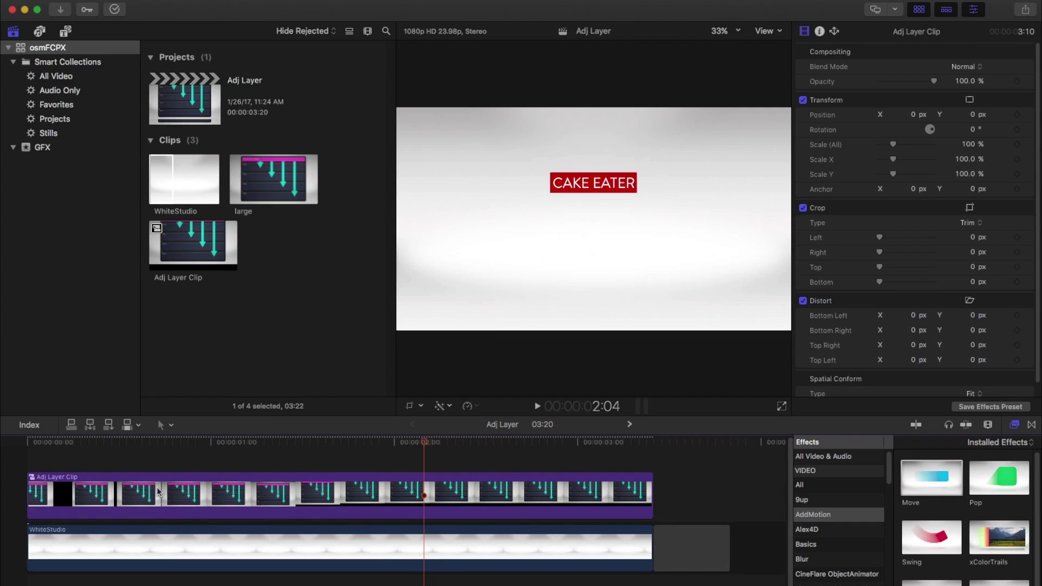
pyautogui.press('super+z')
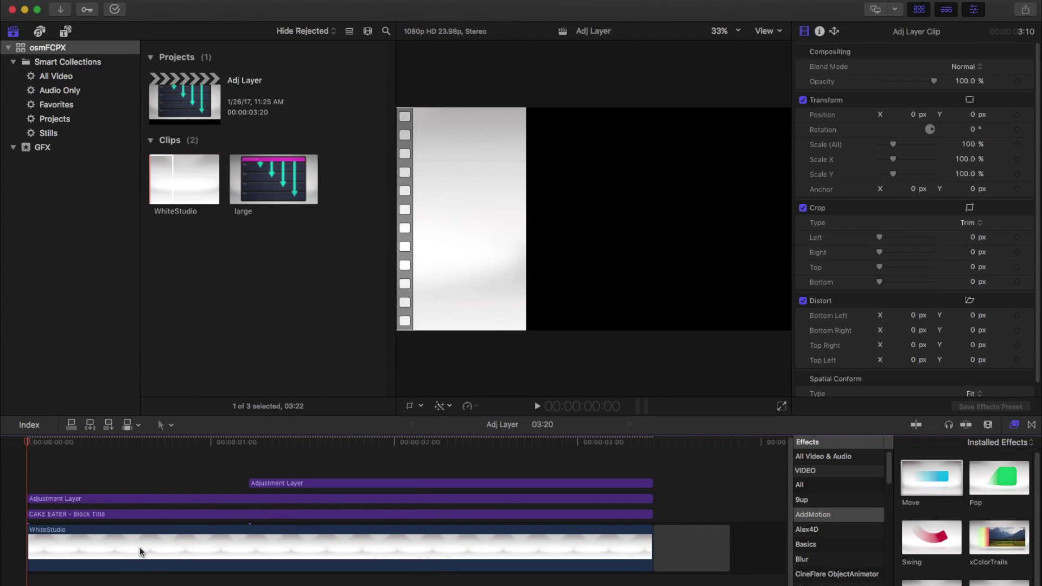
# Step: Drag WhiteStudio above the adjustment layer and title lanes and play back to check
pyautogui.click(194, 553)
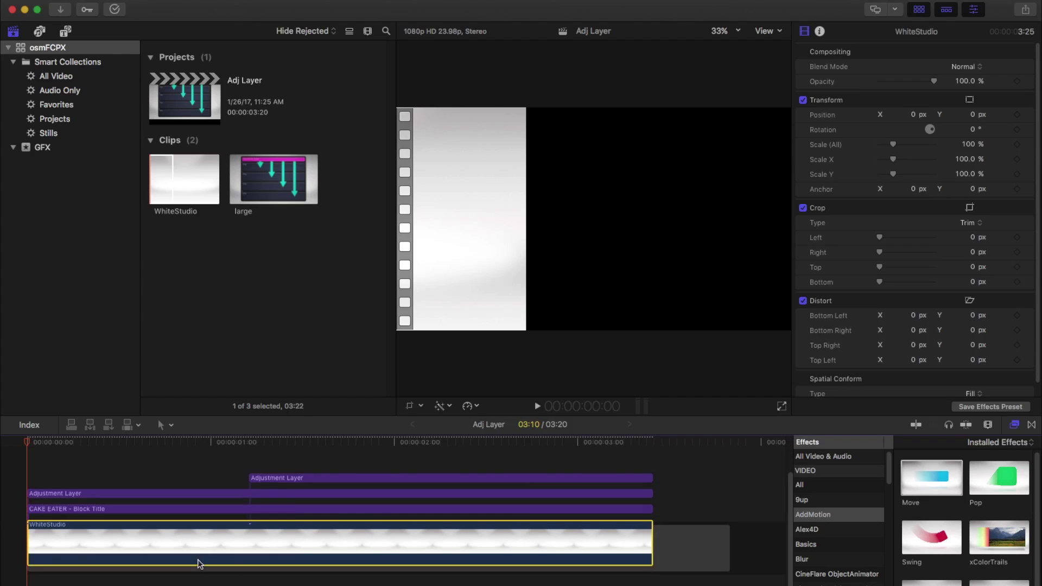
pyautogui.scroll(-2, 279, 525)
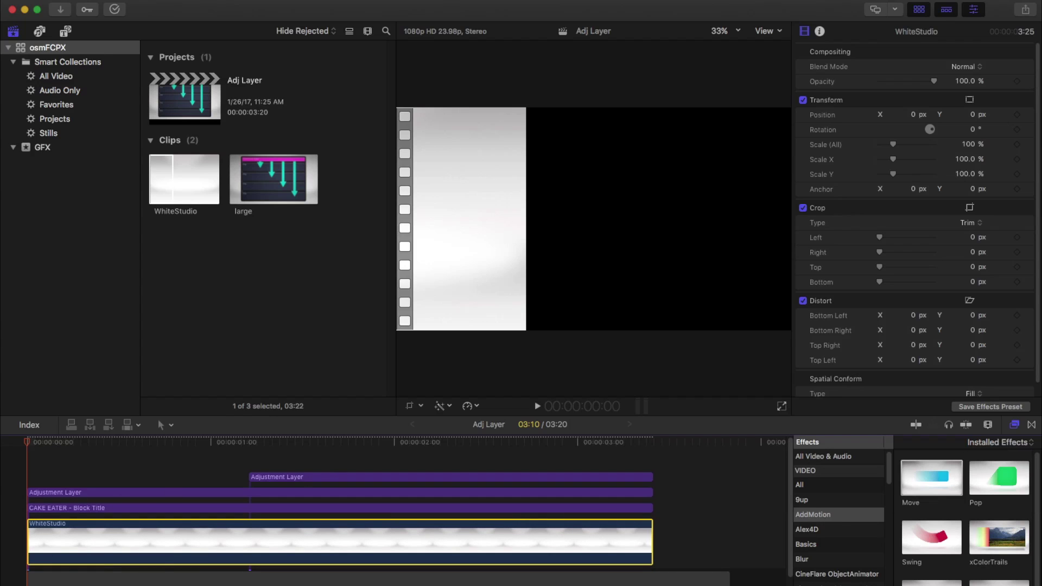
pyautogui.press('space')
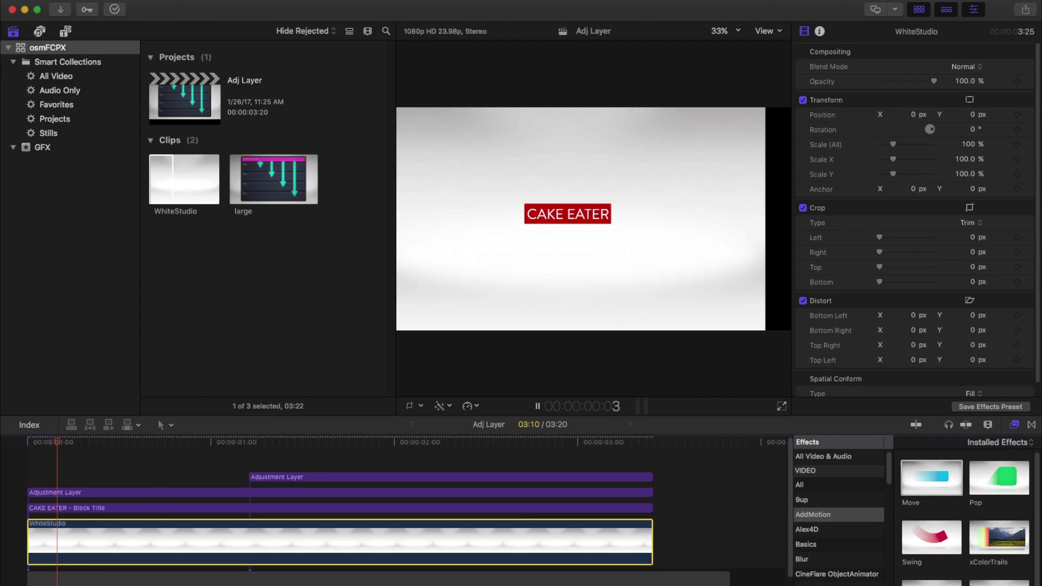
pyautogui.press('space')
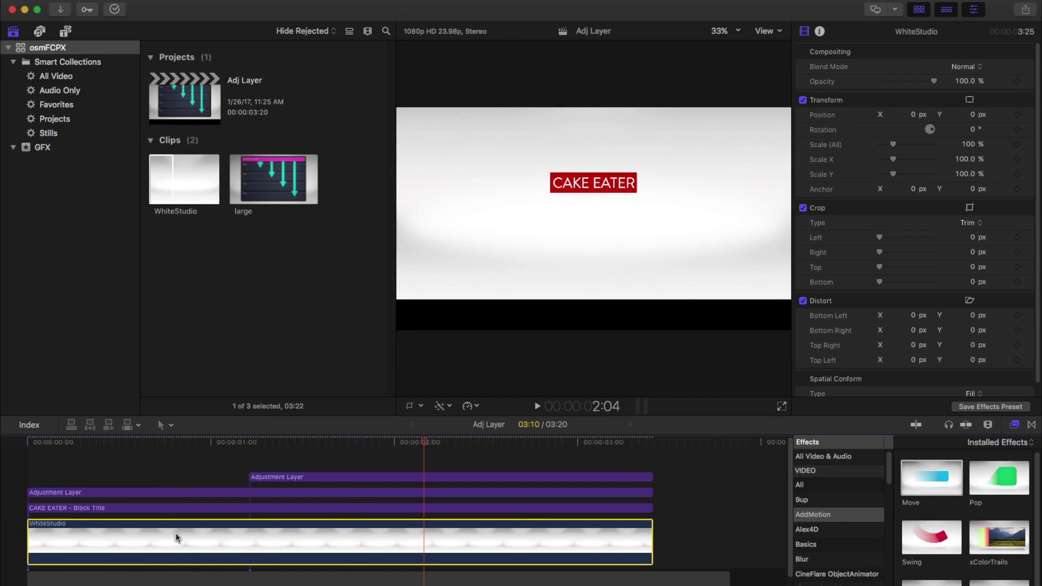
pyautogui.moveTo(154, 552); pyautogui.dragTo(5, 450)
pyautogui.press('space')
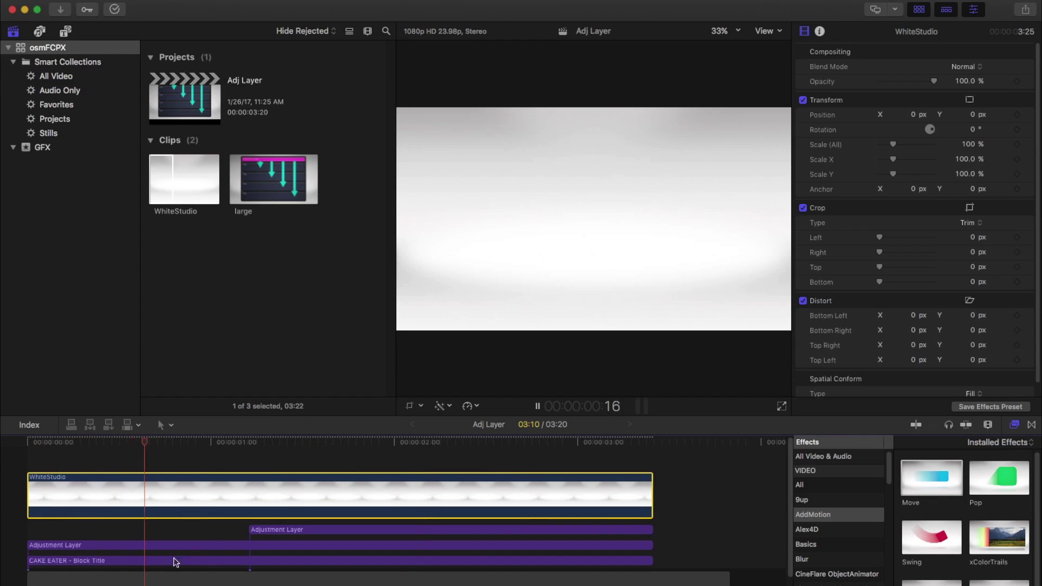
pyautogui.press('space')
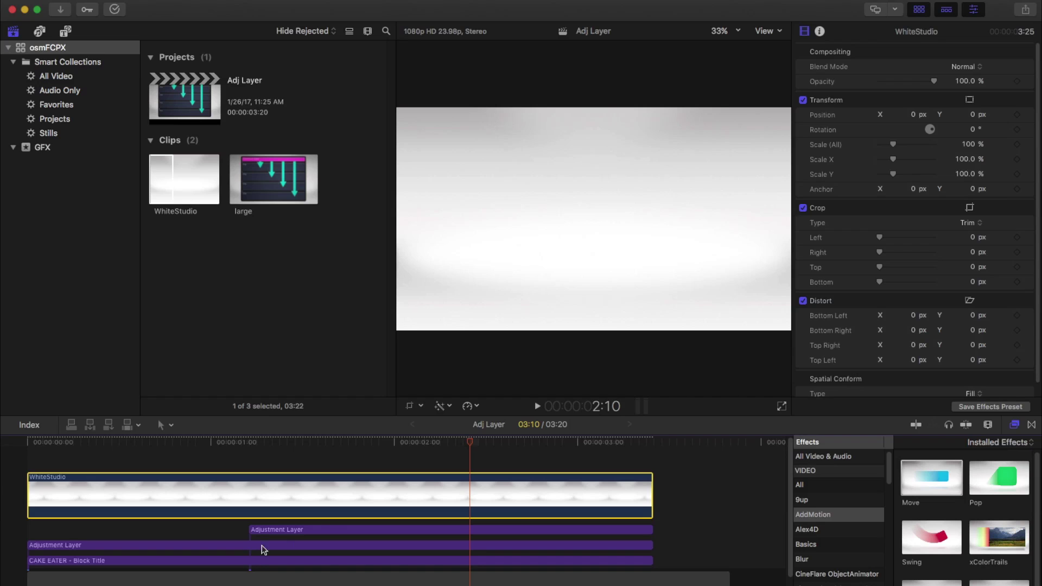
pyautogui.press('Home')
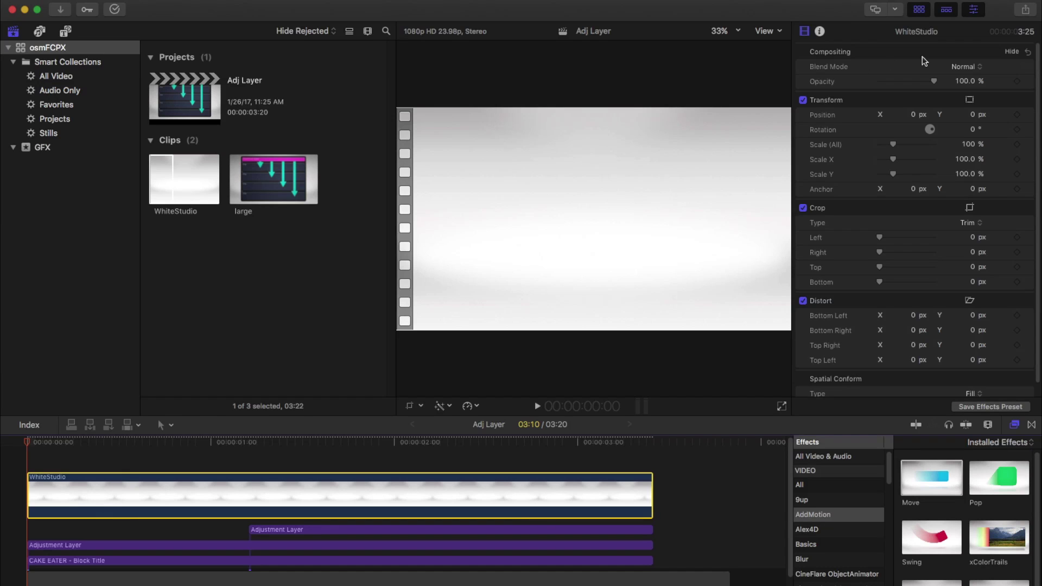
# Step: Set WhiteStudio's blend mode to Behind and play back to check the title shows
pyautogui.click(962, 67)
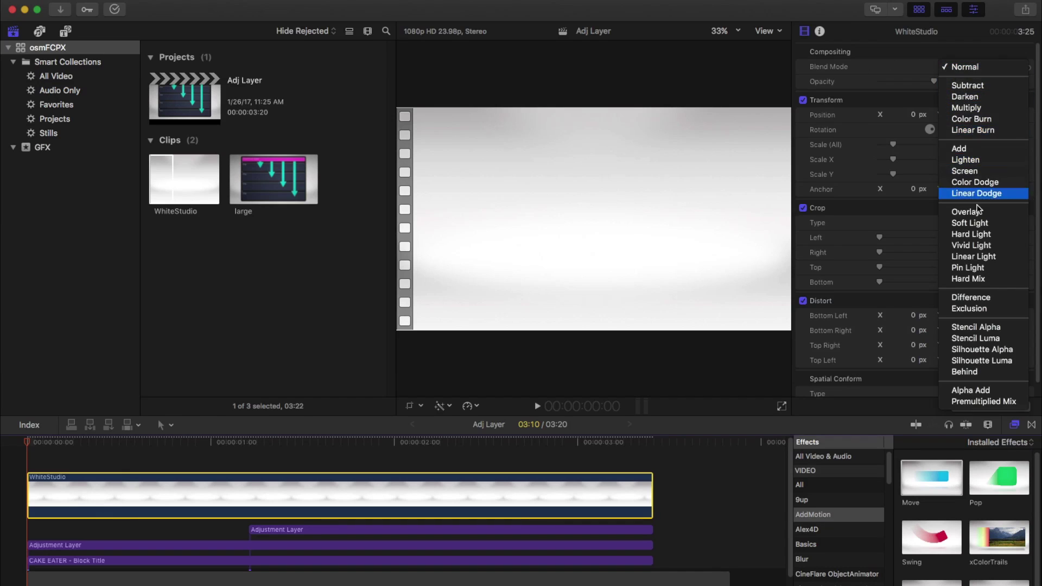
pyautogui.click(988, 372)
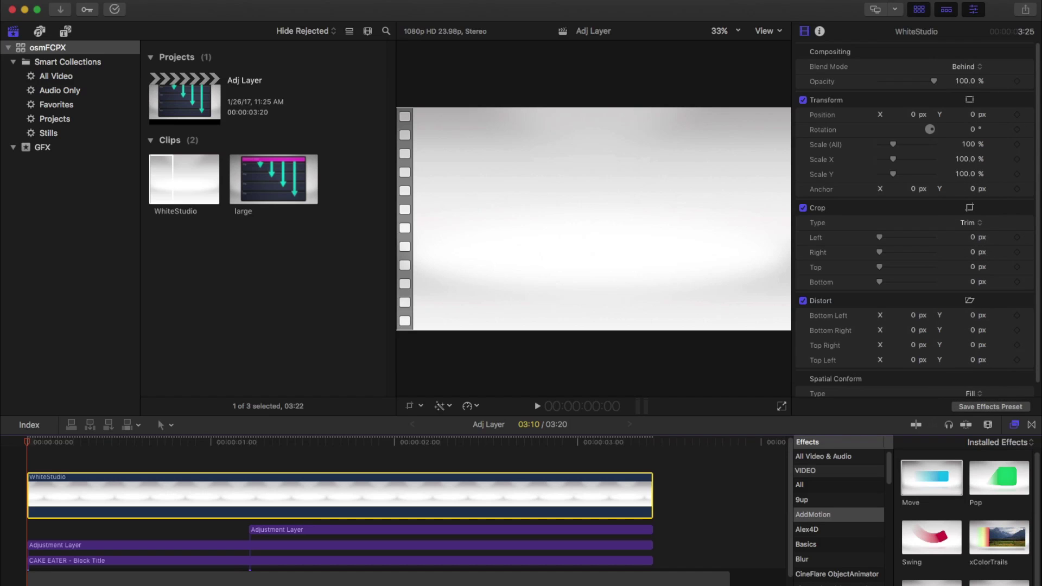
pyautogui.press('space')
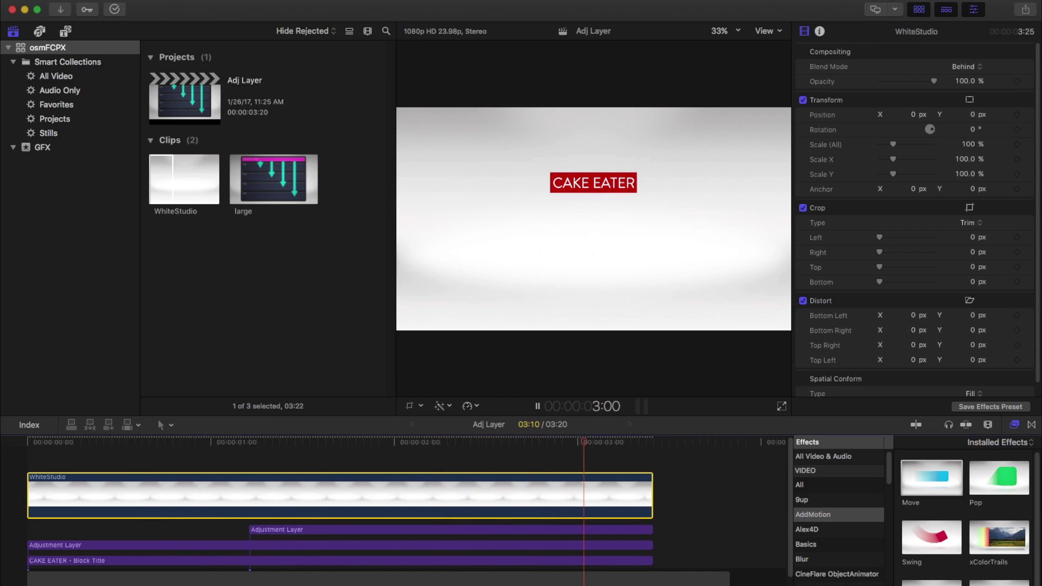
pyautogui.press('space')
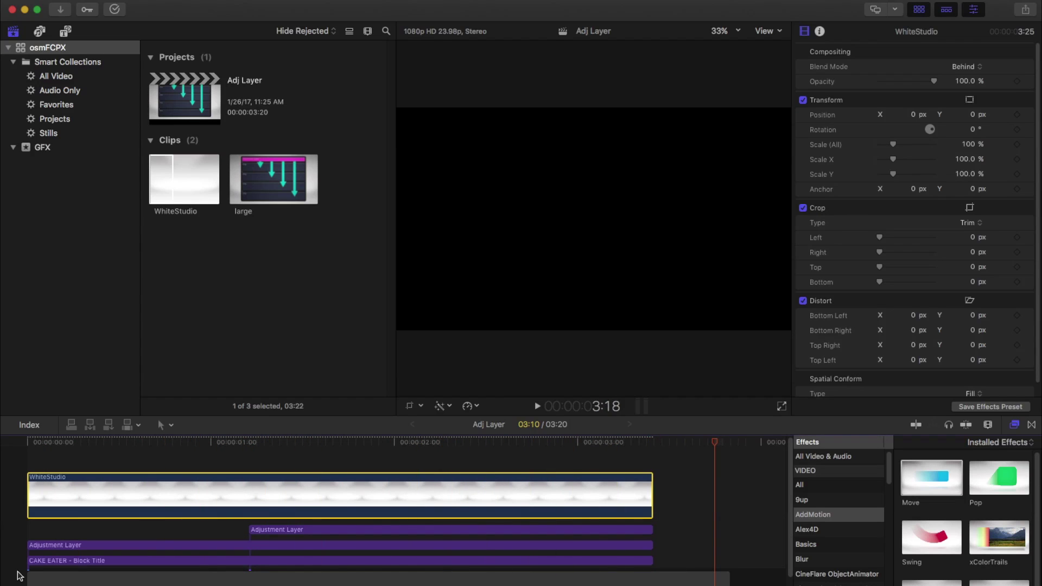
pyautogui.press('Home')
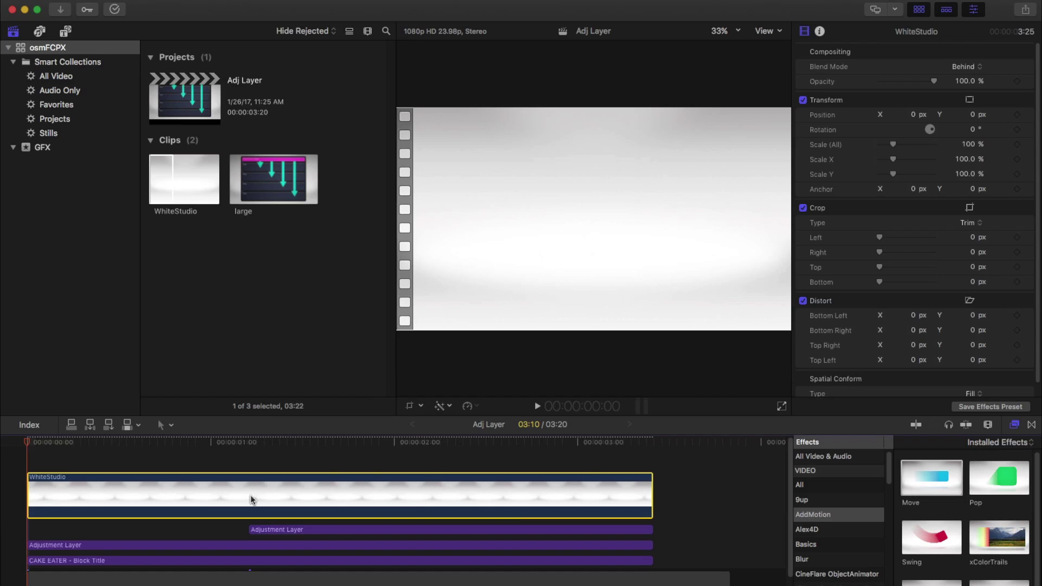
# Step: Replay the edit from the start and drag the large clip into the timeline
pyautogui.press('space')
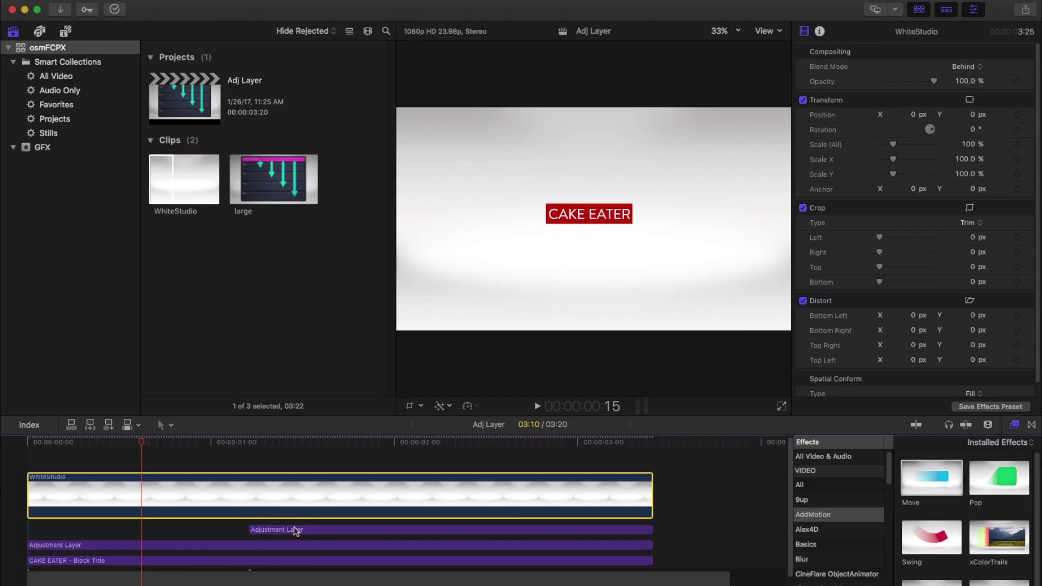
pyautogui.press('space')
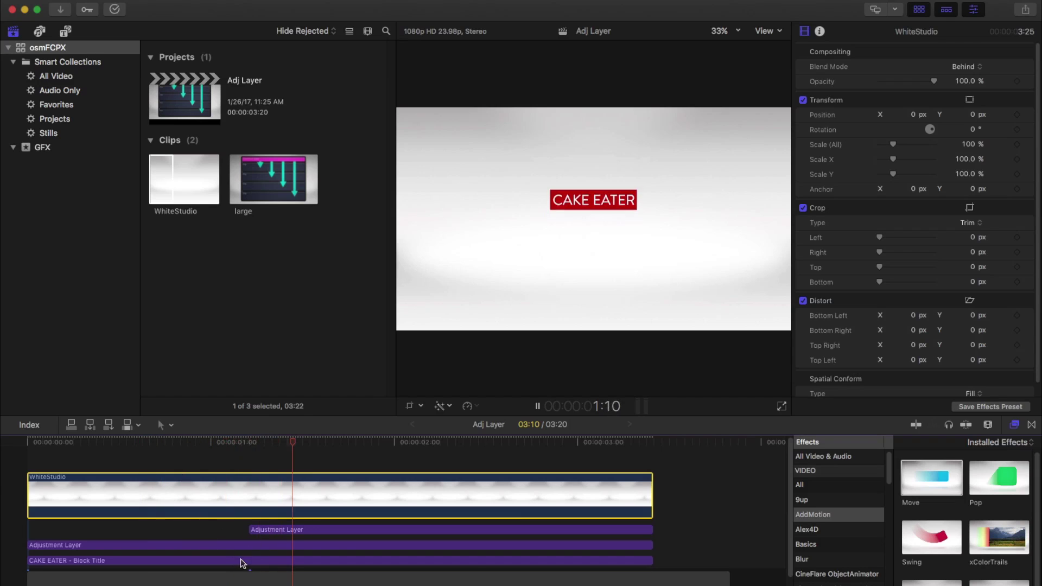
pyautogui.press('space')
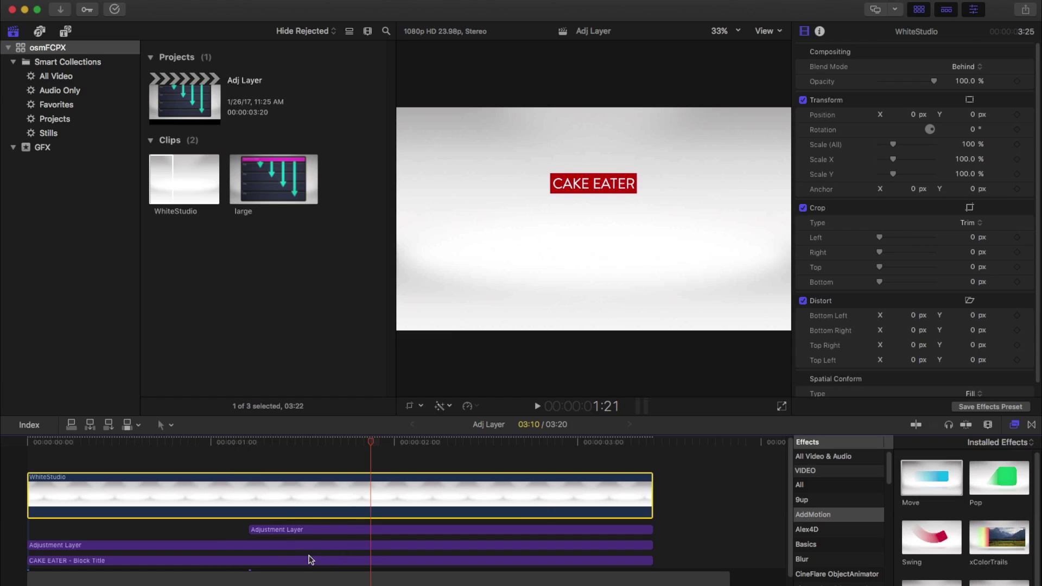
pyautogui.moveTo(268, 189); pyautogui.dragTo(217, 491)
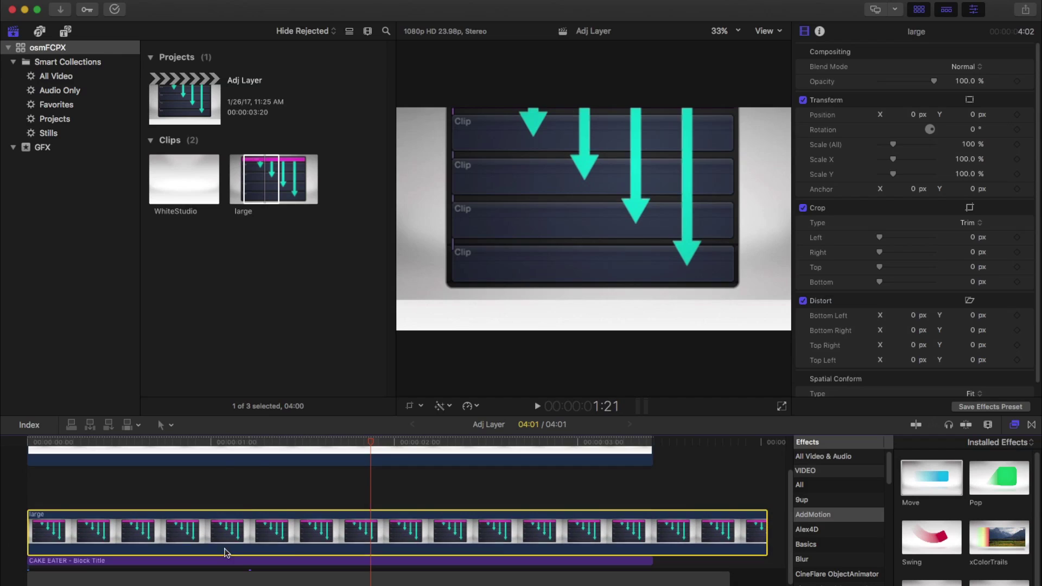
# Step: Scale the large clip to 35% and move it to Y −250 px below the title, then play back
pyautogui.moveTo(961, 144); pyautogui.dragTo(965, 174)
pyautogui.moveTo(972, 114); pyautogui.dragTo(972, 184)
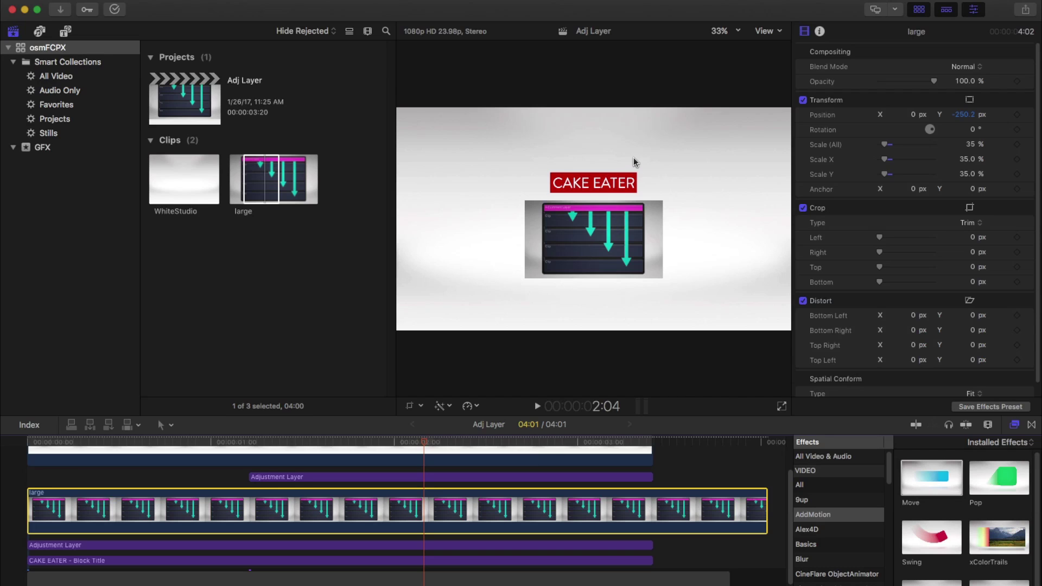
pyautogui.press('Home')
pyautogui.press('space')
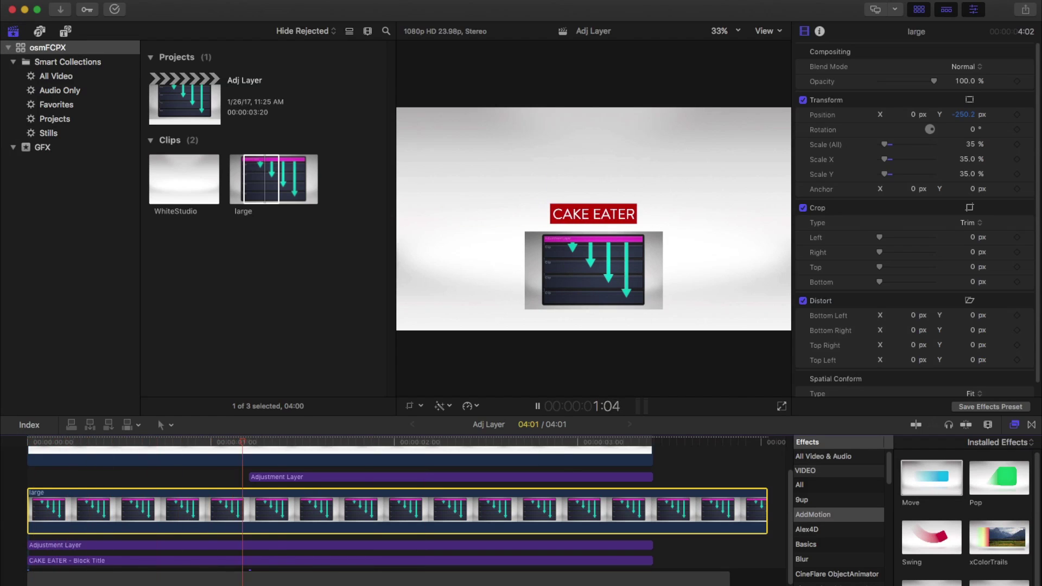
pyautogui.press('space')
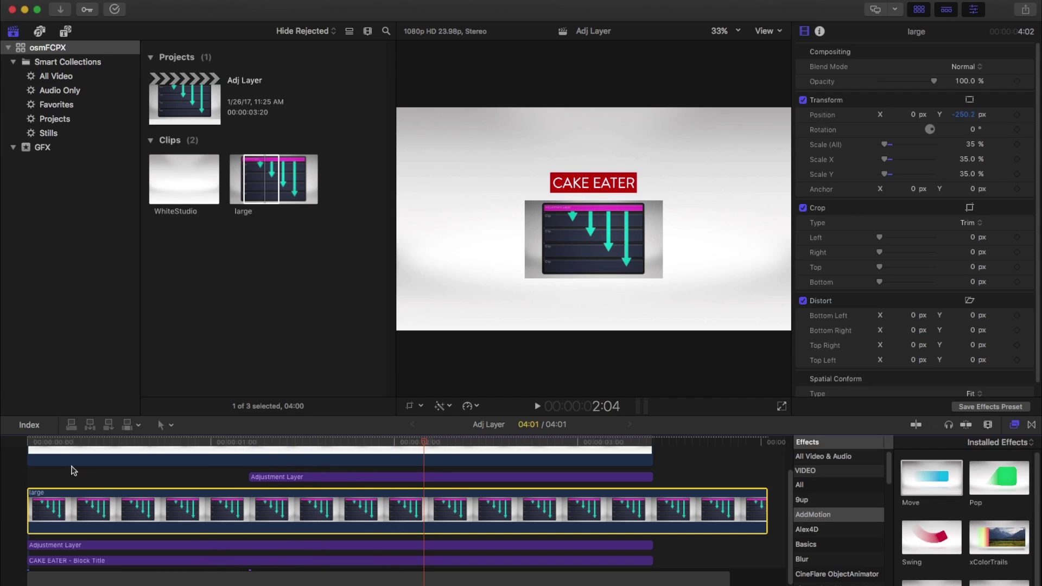
pyautogui.click(49, 440)
pyautogui.press('space')
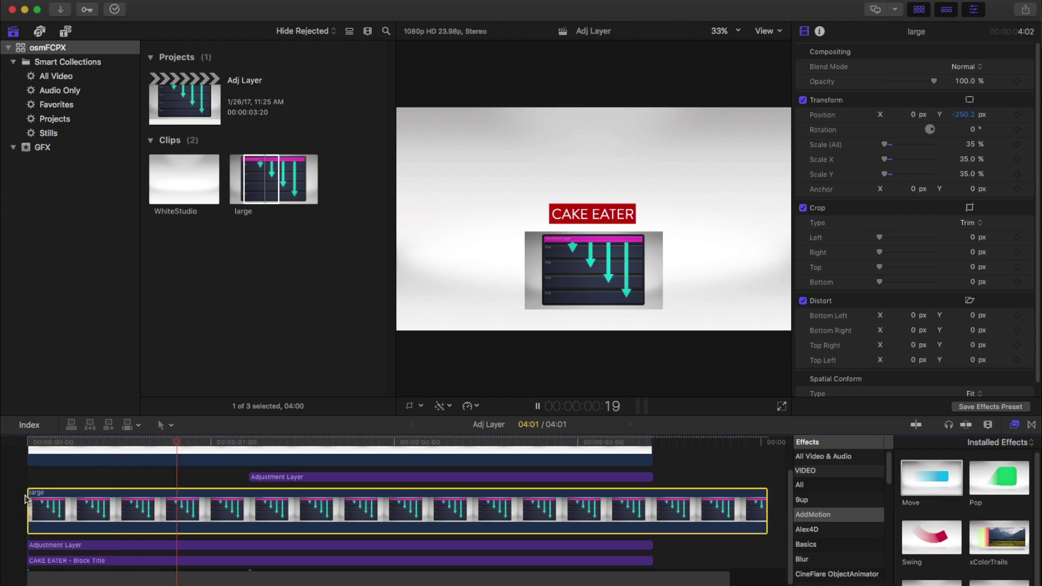
pyautogui.press('space')
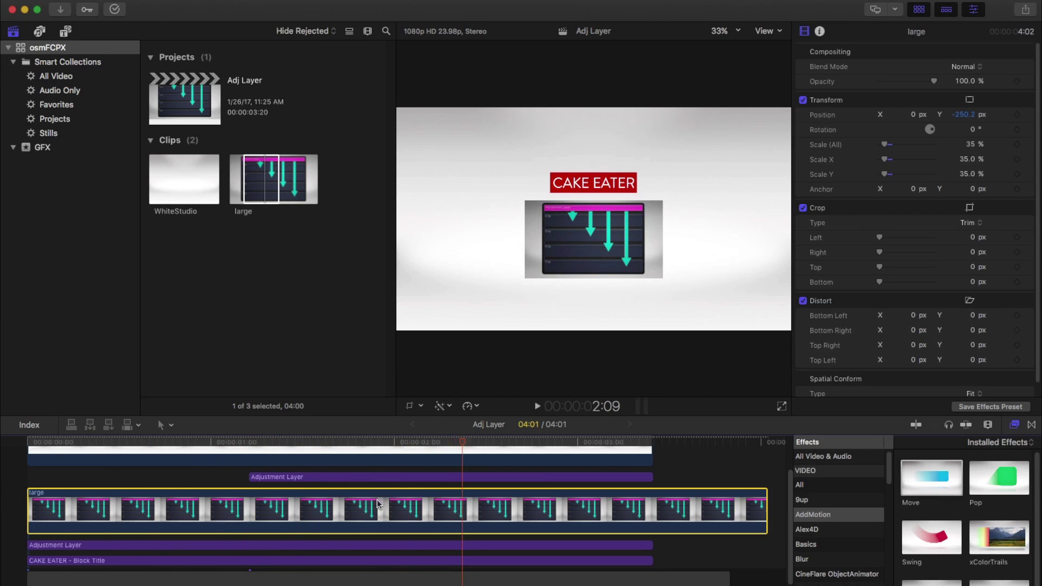
pyautogui.scroll(1, 416, 530)
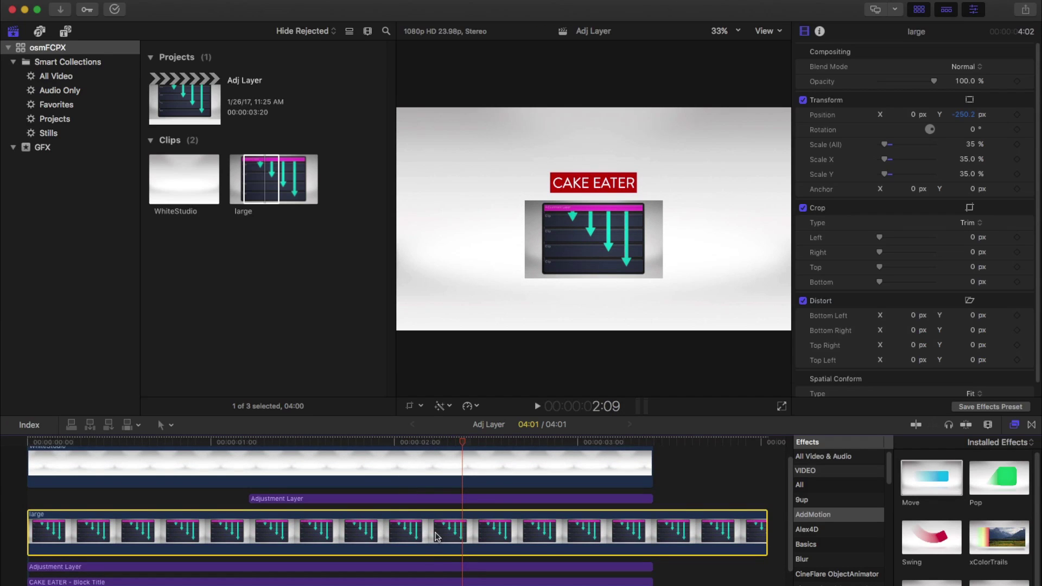
pyautogui.scroll(1, 461, 472)
pyautogui.click(586, 482)
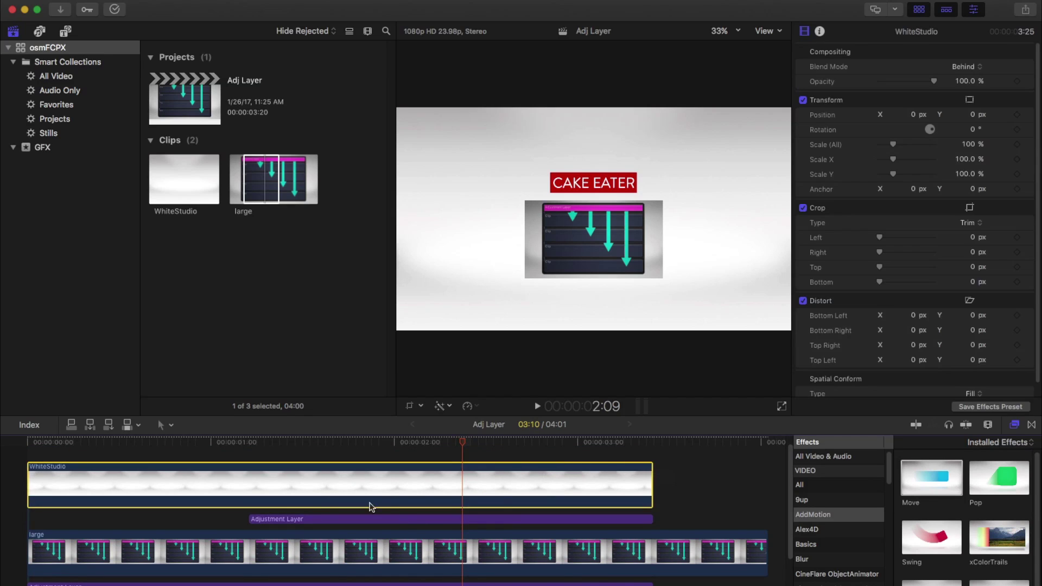
pyautogui.click(971, 67)
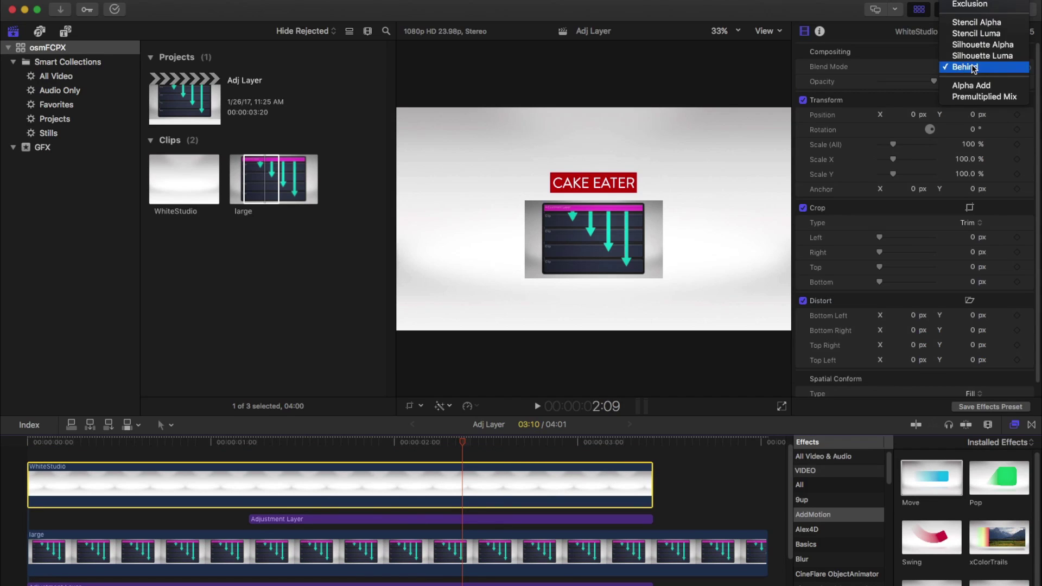
pyautogui.click(881, 67)
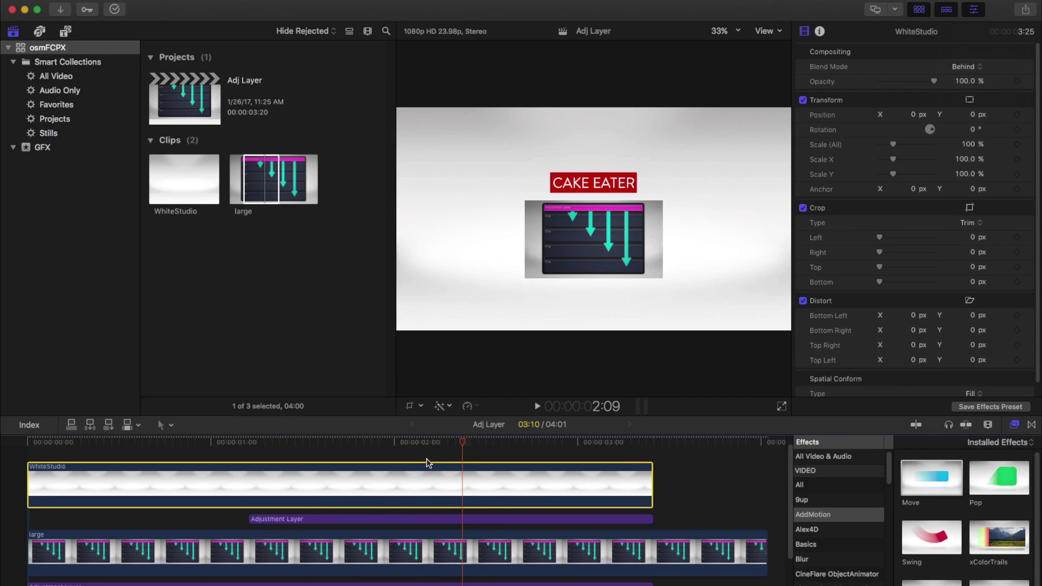
pyautogui.scroll(-2, 287, 553)
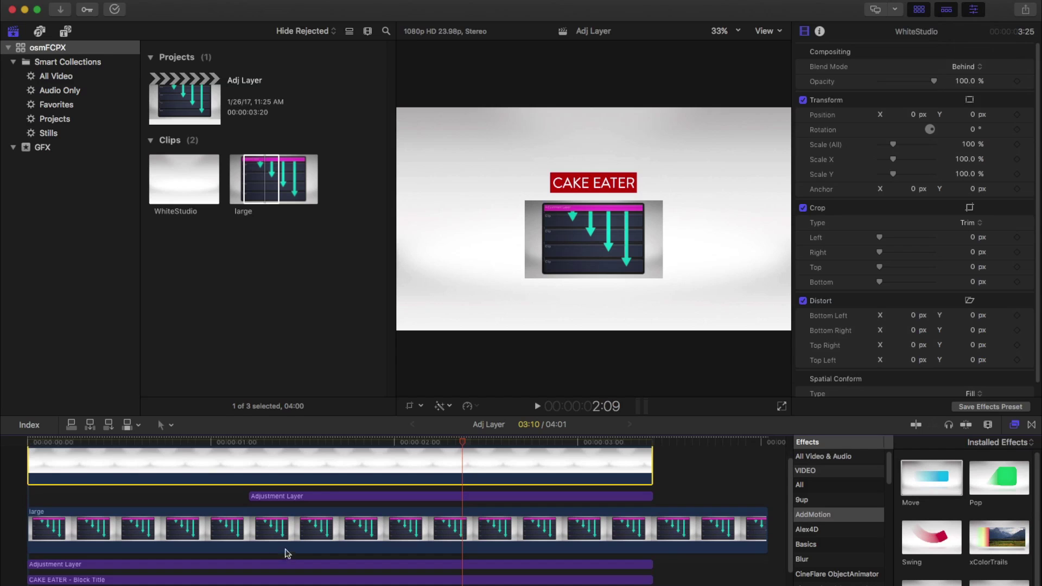